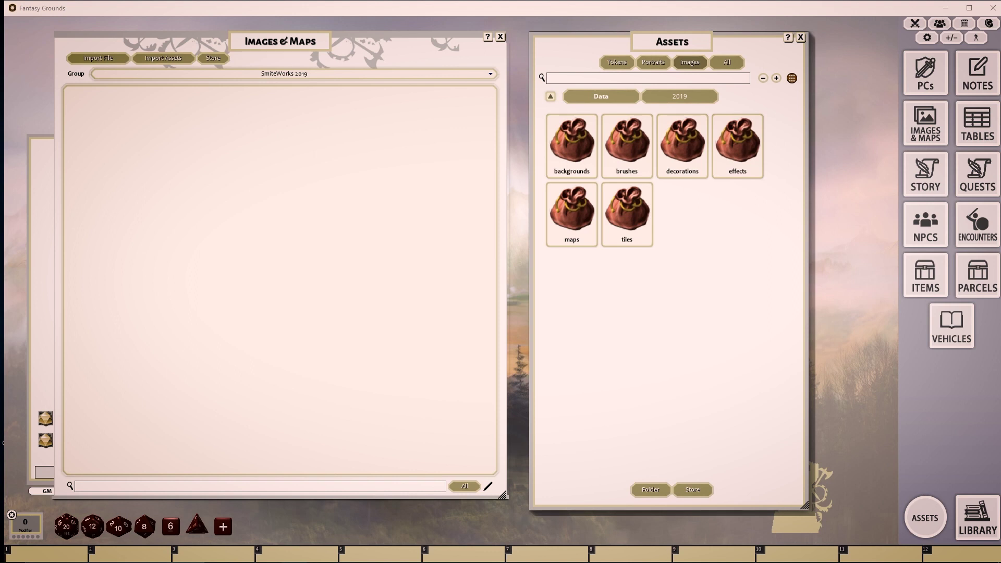
# Browse the 2019 backgrounds and brushes > tracks asset folders, returning to 2019 each time
pyautogui.click(777, 41)
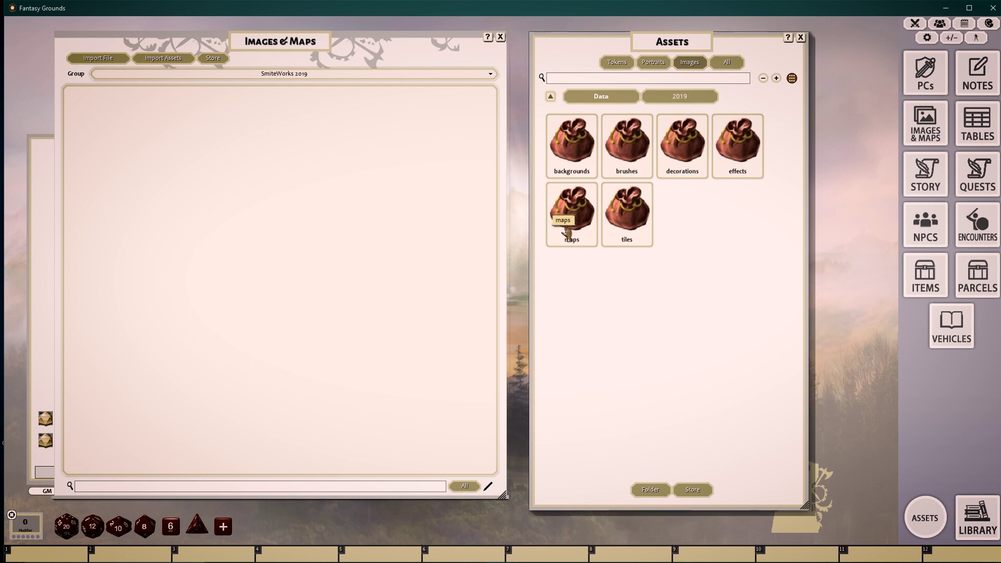
pyautogui.click(579, 142)
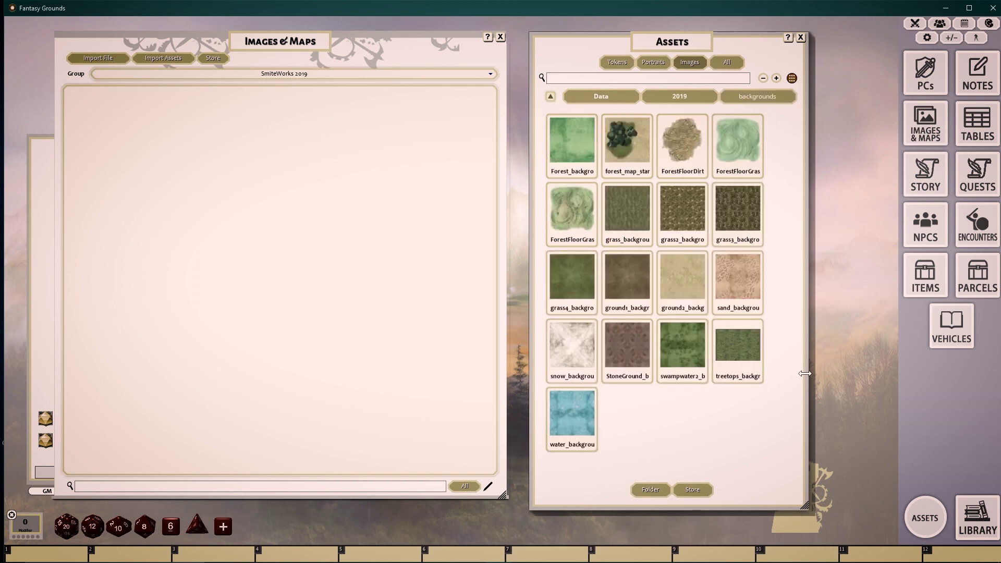
pyautogui.click(550, 96)
pyautogui.click(628, 146)
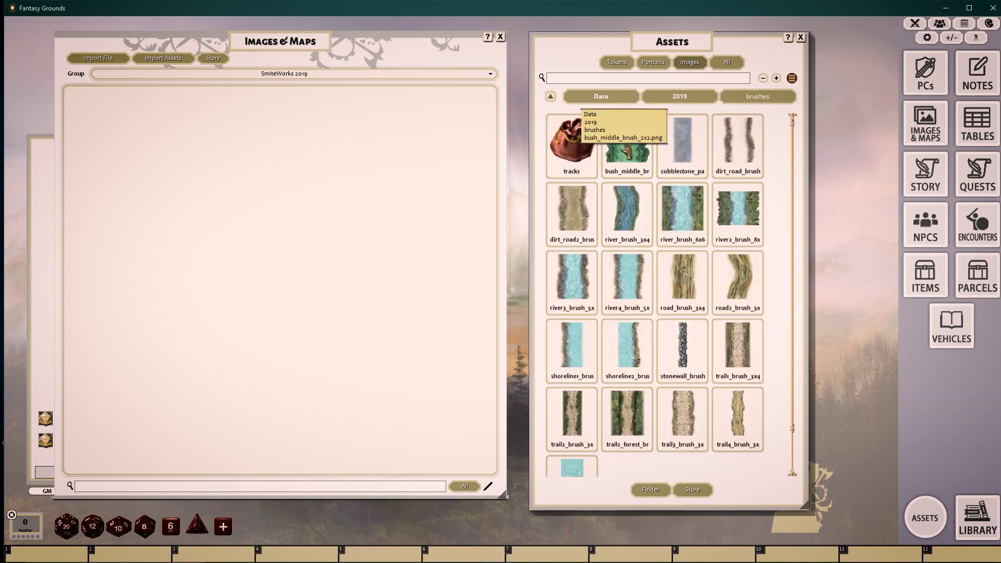
pyautogui.click(573, 156)
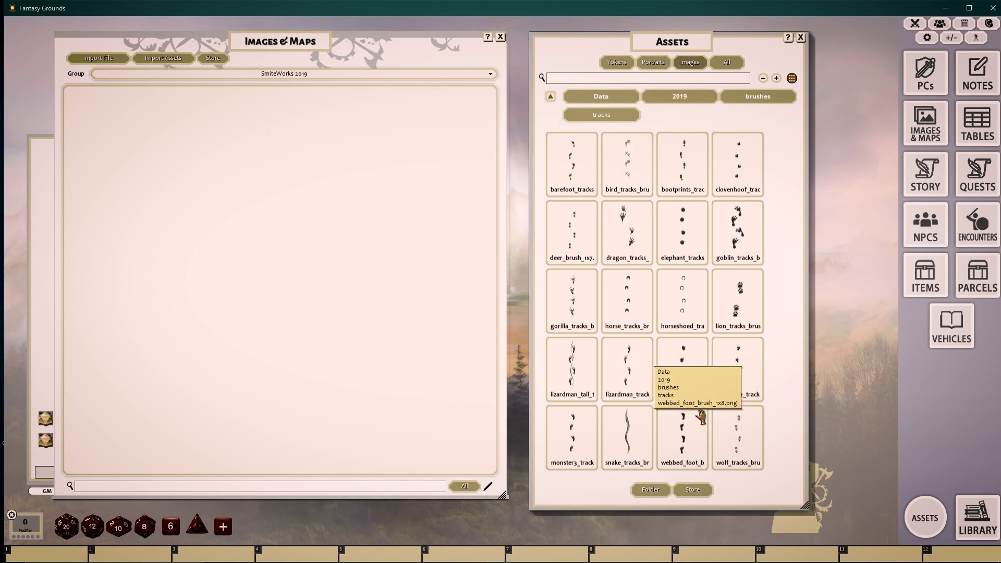
pyautogui.click(679, 96)
# Scroll through the 2019 decorations folder and open its cemetary subfolder
pyautogui.click(681, 146)
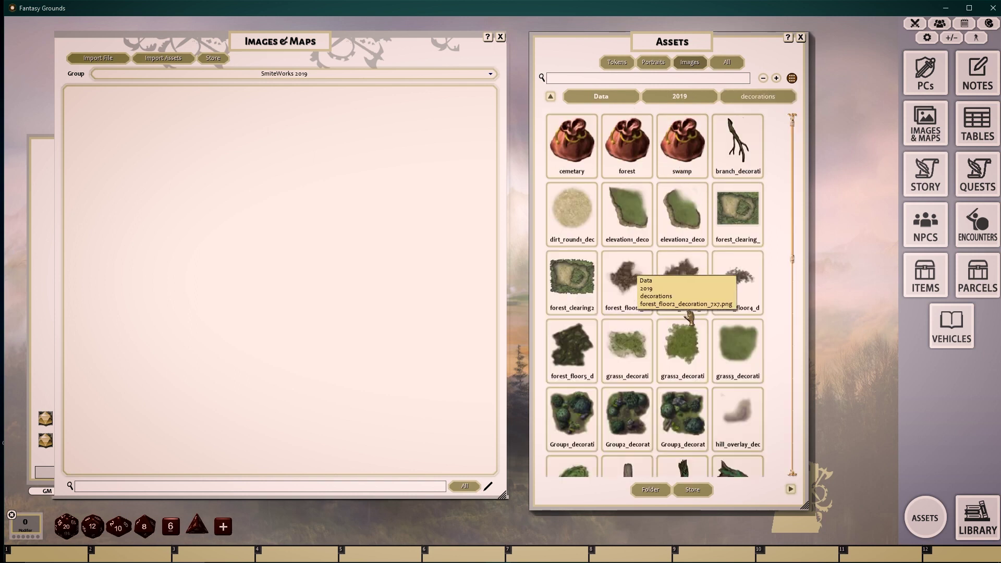
pyautogui.scroll(-1, 689, 316)
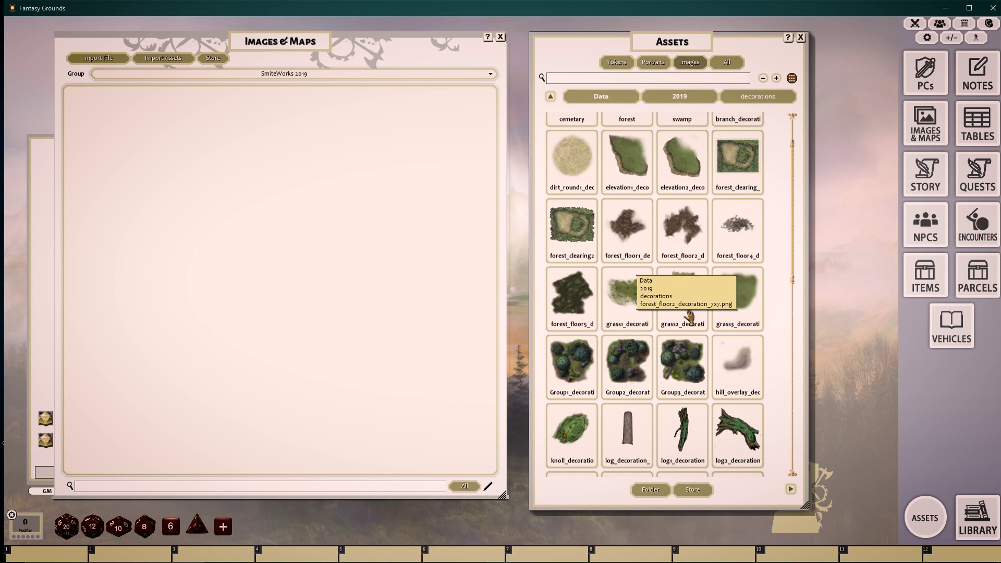
pyautogui.scroll(-8, 690, 316)
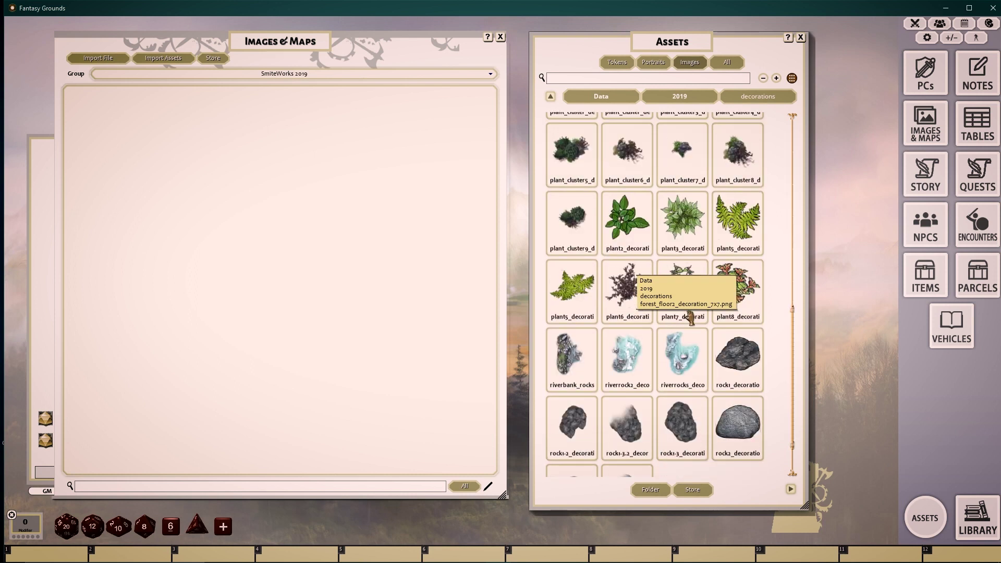
pyautogui.scroll(8, 690, 316)
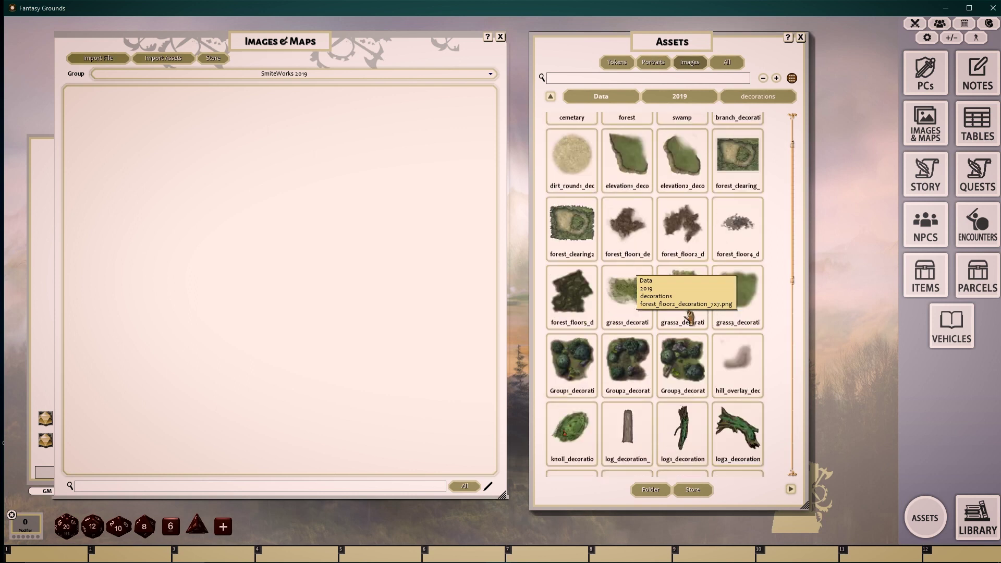
pyautogui.scroll(-8, 689, 316)
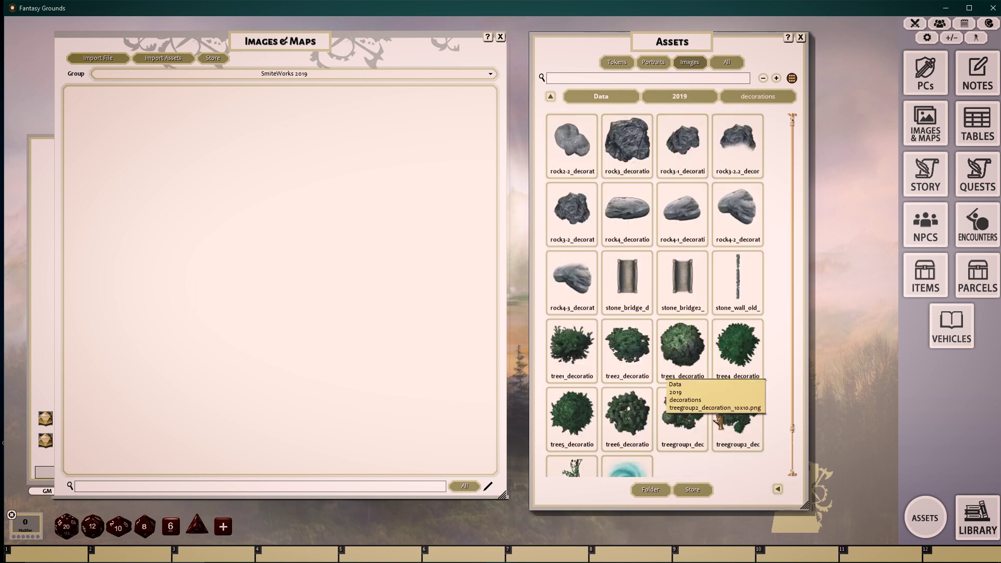
pyautogui.scroll(-1, 645, 380)
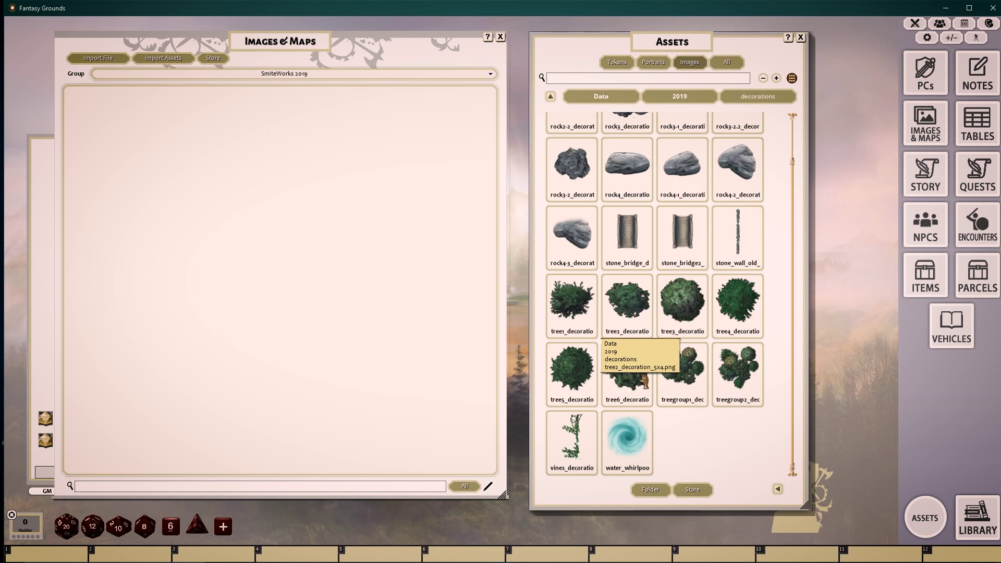
pyautogui.scroll(10, 593, 182)
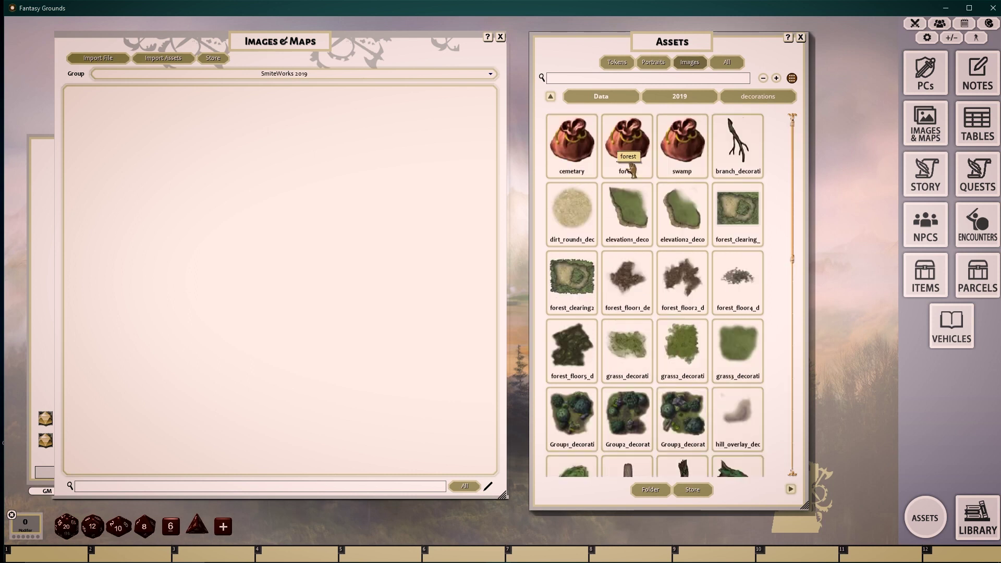
pyautogui.click(576, 140)
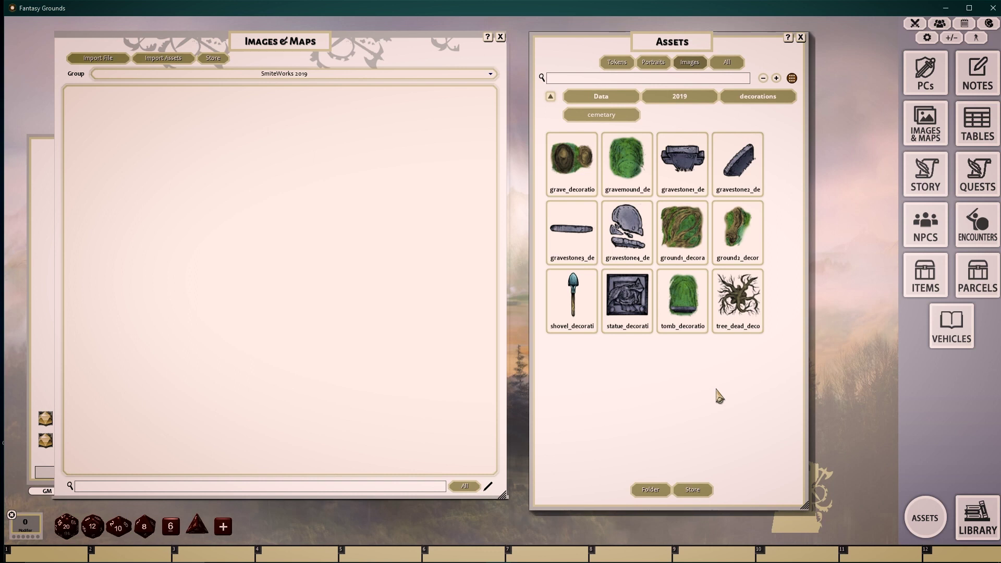
# Open the 2019 maps asset folder and pan the Barn_map view slightly left
pyautogui.click(679, 96)
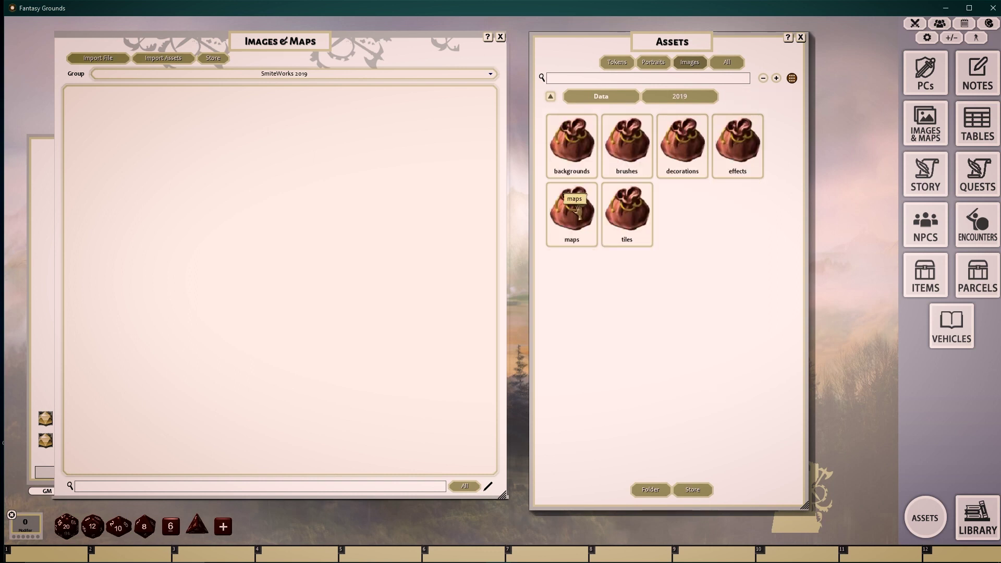
pyautogui.click(577, 211)
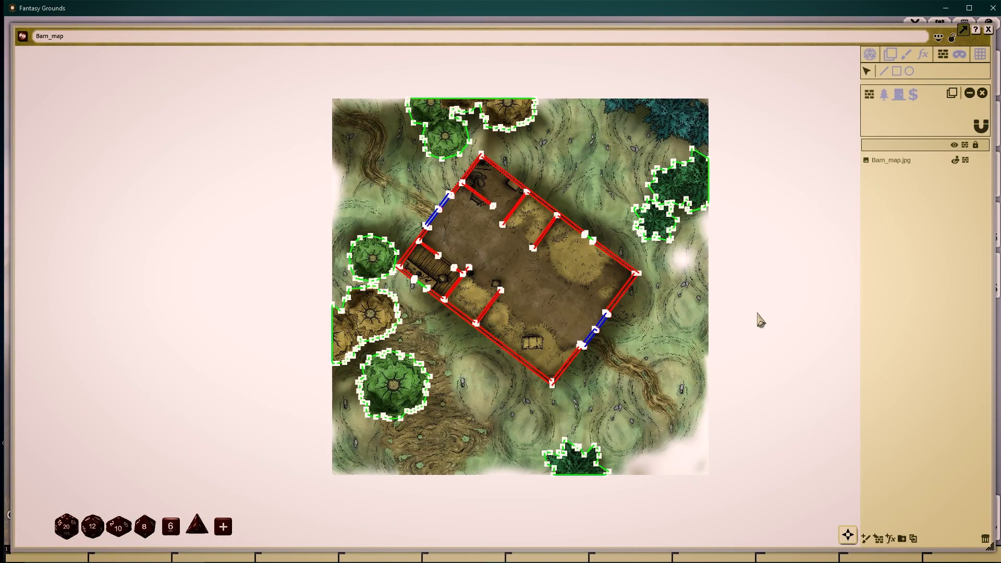
pyautogui.moveTo(763, 315); pyautogui.dragTo(729, 306)
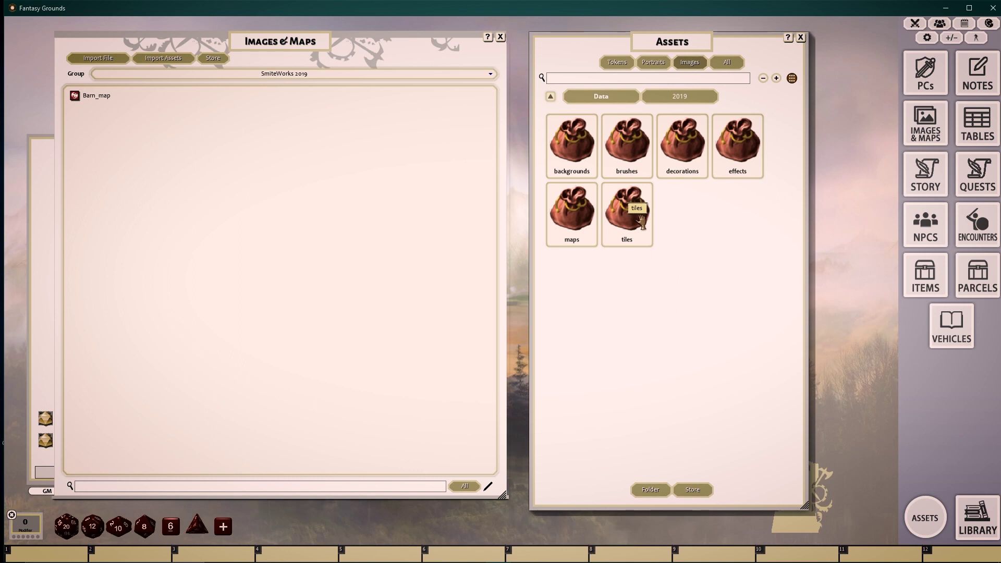
pyautogui.click(640, 220)
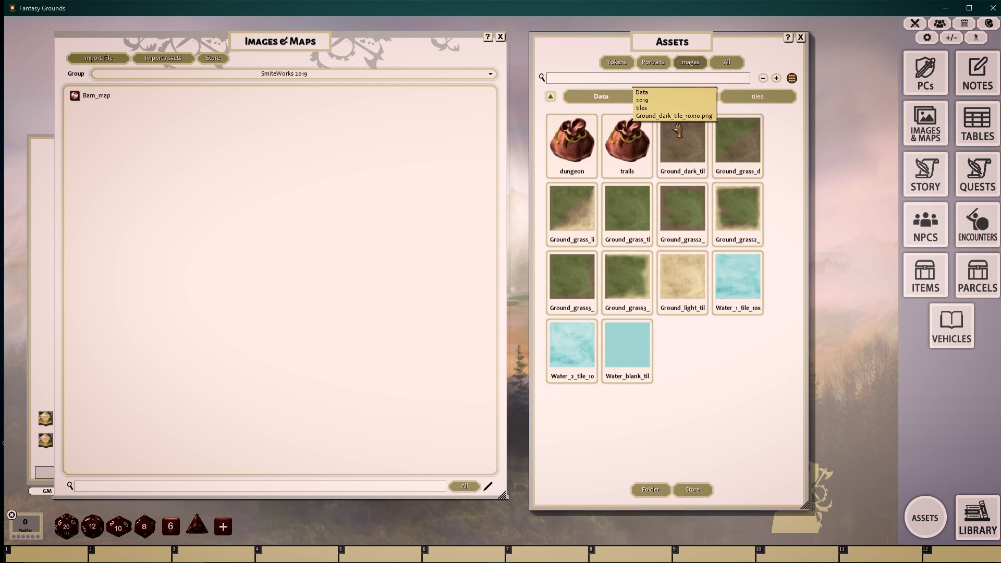
pyautogui.click(627, 143)
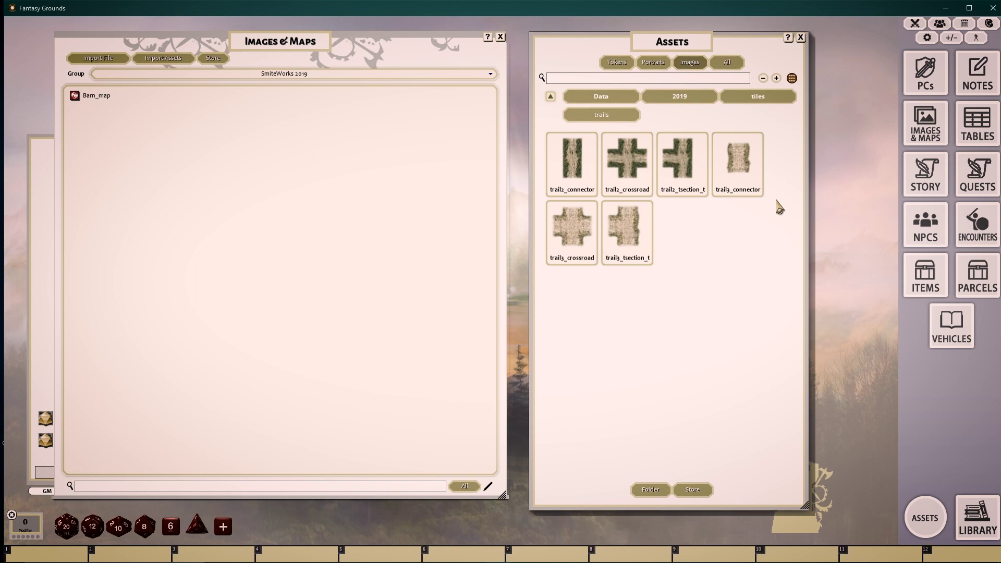
pyautogui.click(550, 95)
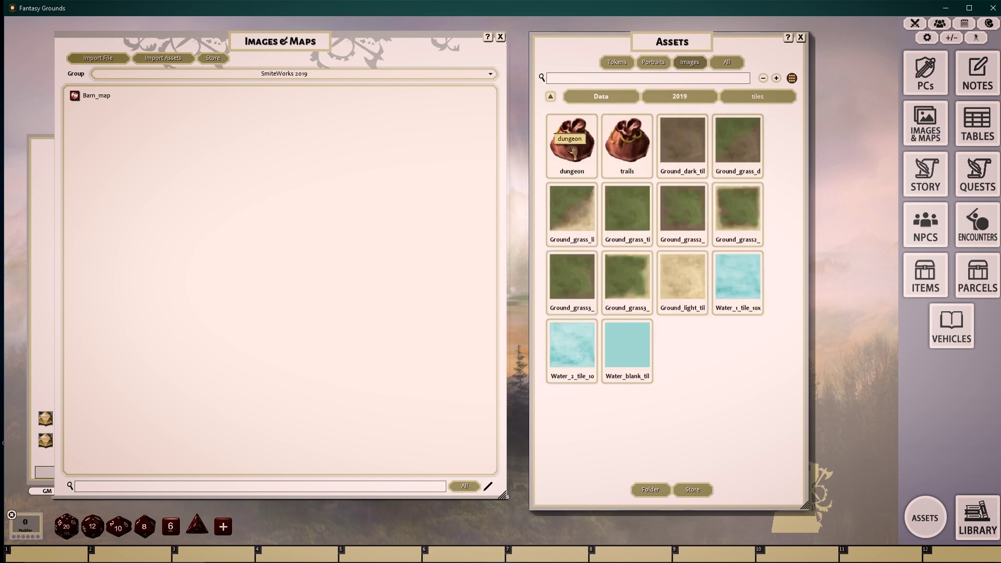
pyautogui.click(573, 151)
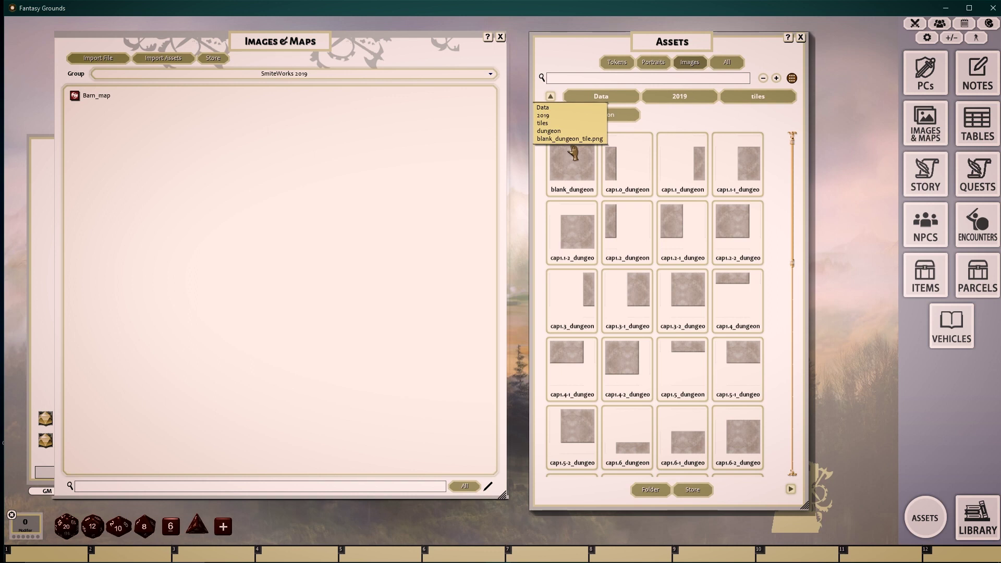
pyautogui.scroll(-2, 573, 151)
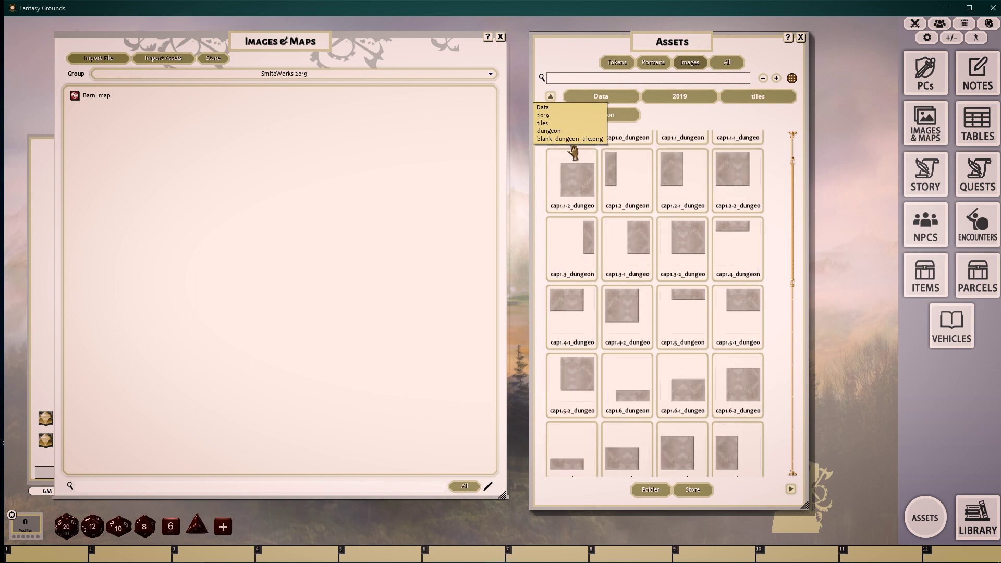
pyautogui.scroll(-10, 573, 151)
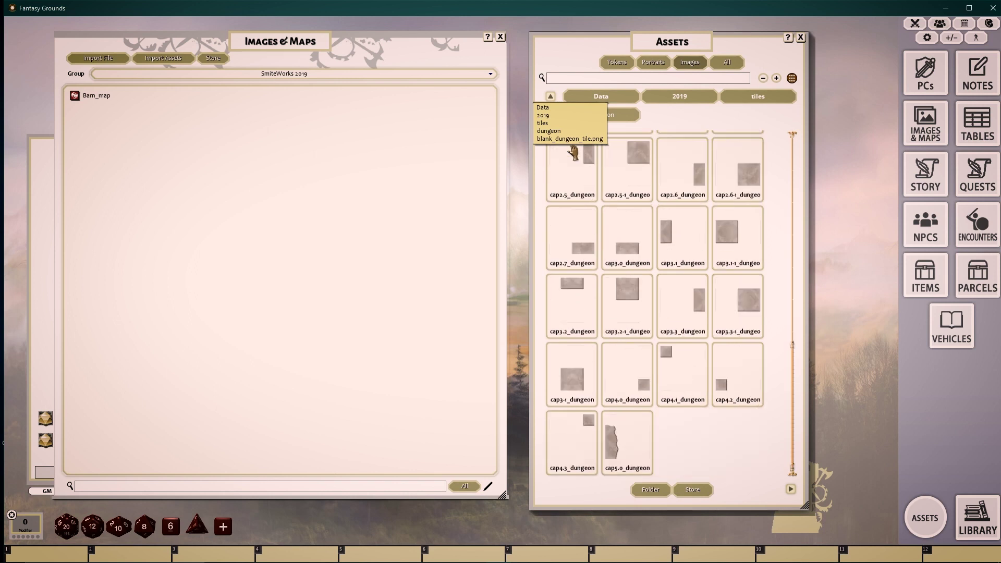
pyautogui.click(792, 490)
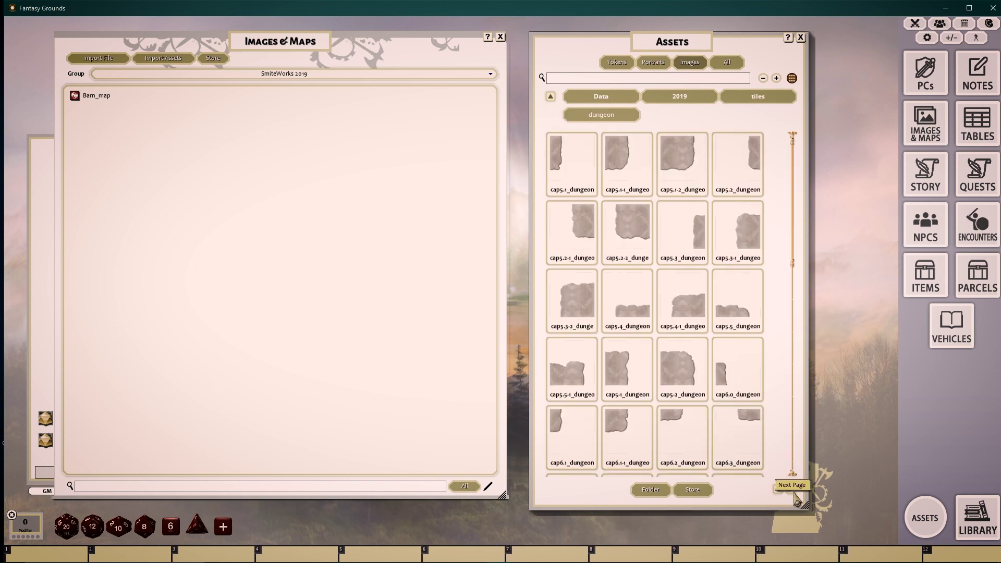
pyautogui.click(793, 500)
pyautogui.click(680, 96)
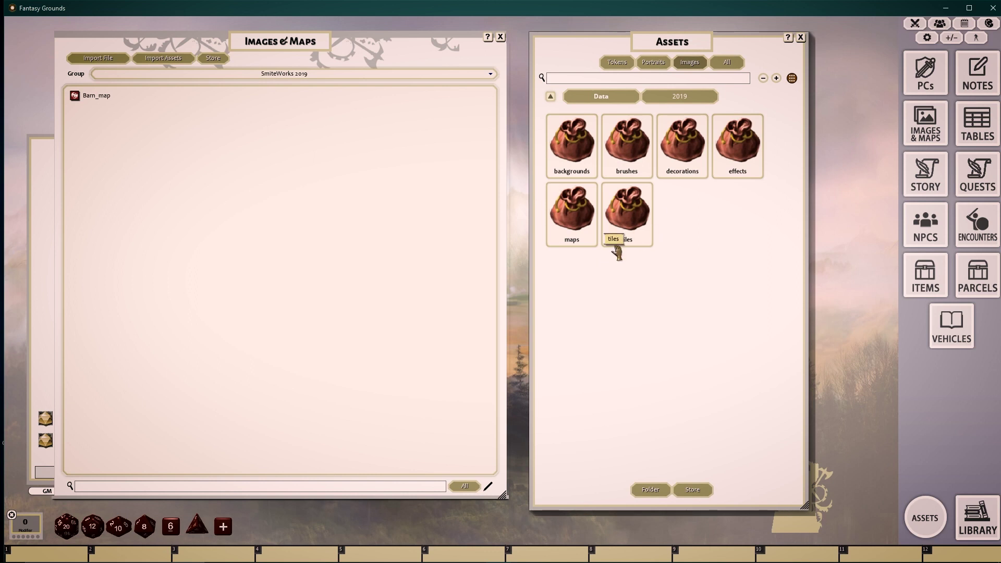
# Add Ground_light_tile_10x10 from tiles as a new map with a grid size of 100
pyautogui.click(626, 214)
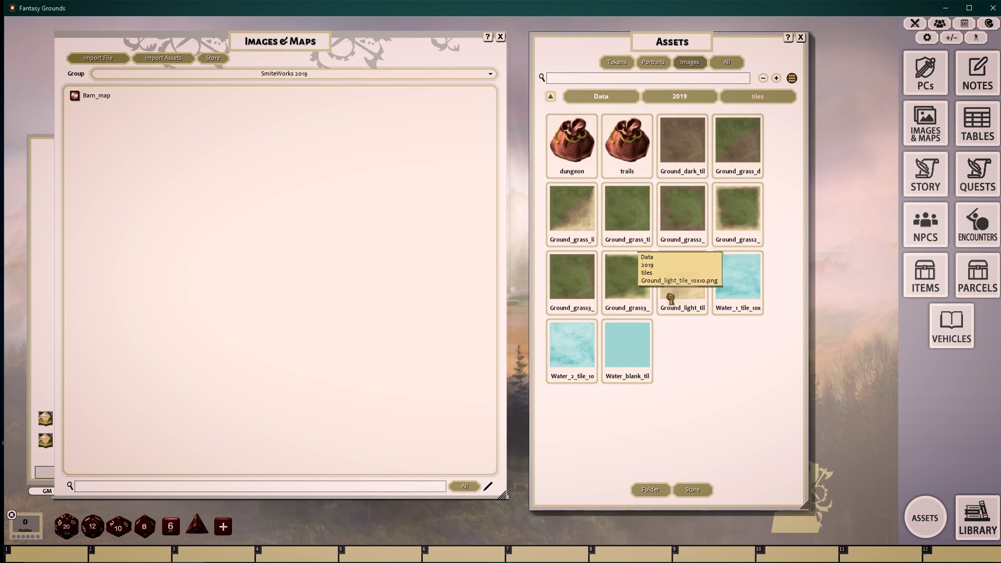
pyautogui.moveTo(671, 298); pyautogui.dragTo(270, 212)
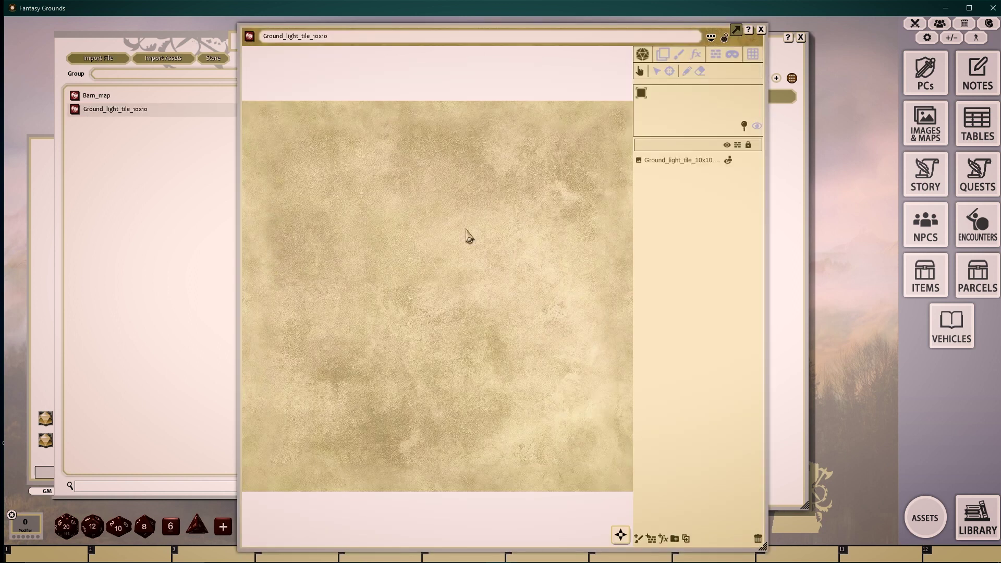
pyautogui.click(752, 53)
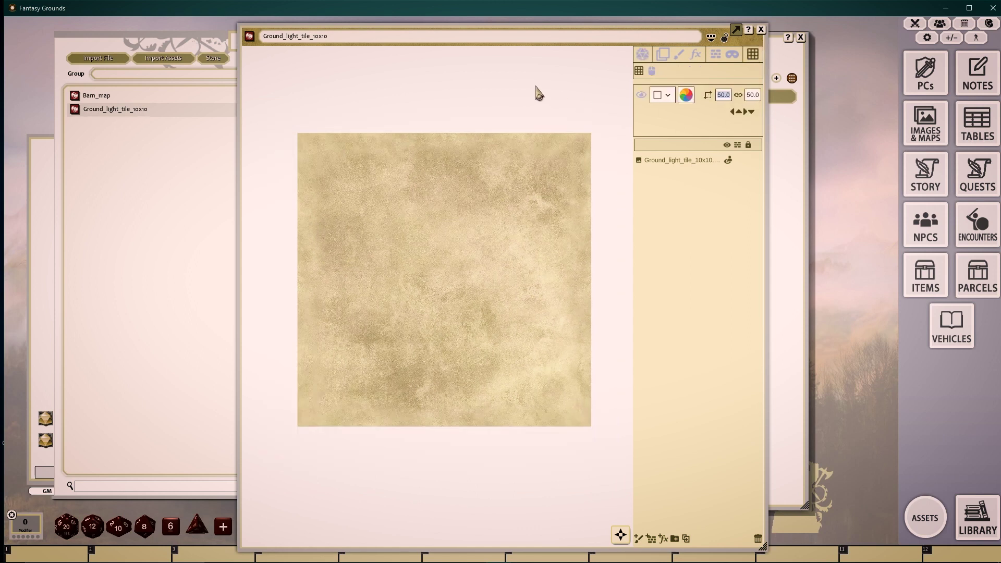
pyautogui.write('100')
pyautogui.press('Return')
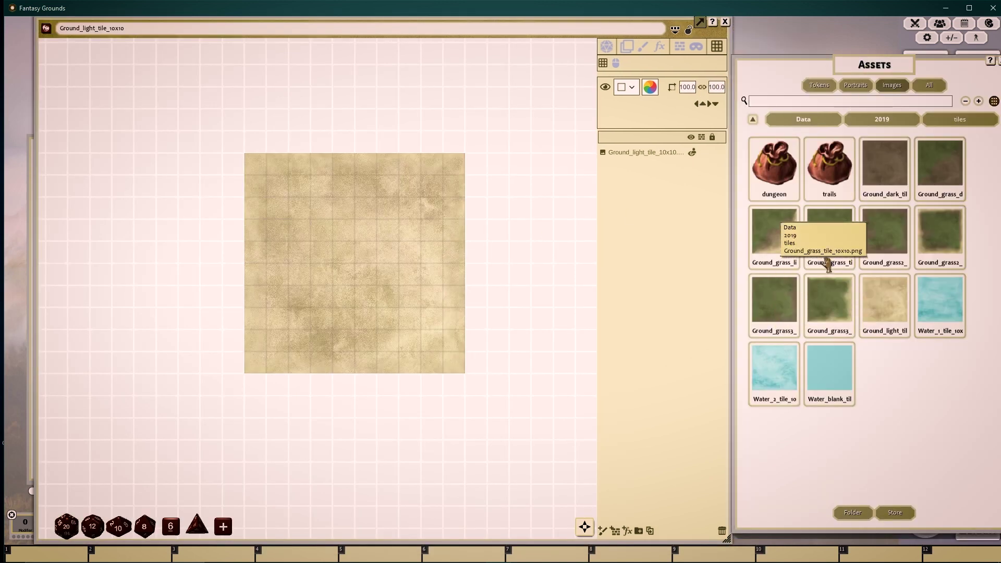
# Place a grass tile on the left and Water_2 and Water_1 tiles down the right edge
pyautogui.moveTo(829, 298); pyautogui.dragTo(319, 212)
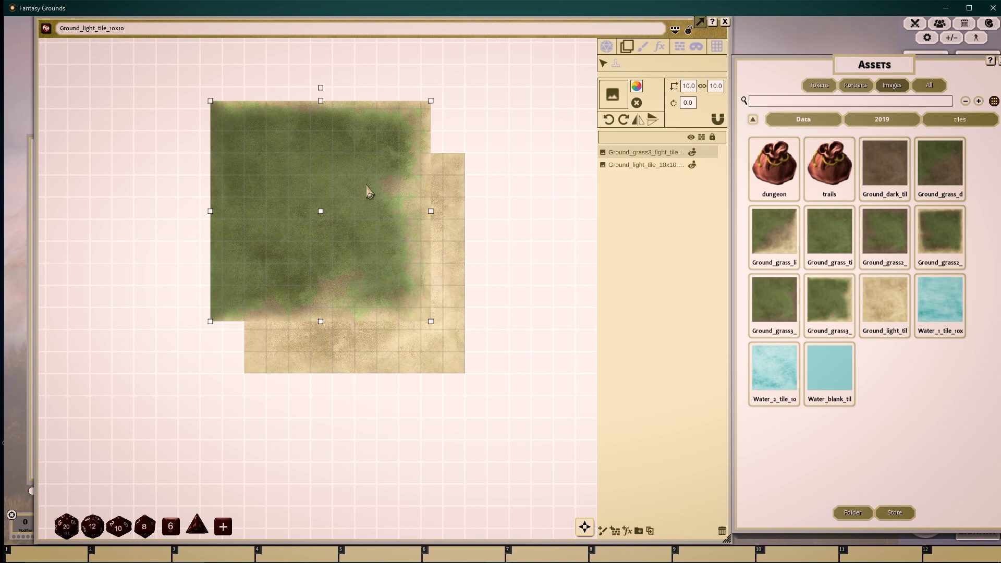
pyautogui.moveTo(370, 193); pyautogui.dragTo(214, 237)
pyautogui.moveTo(391, 309); pyautogui.dragTo(439, 306)
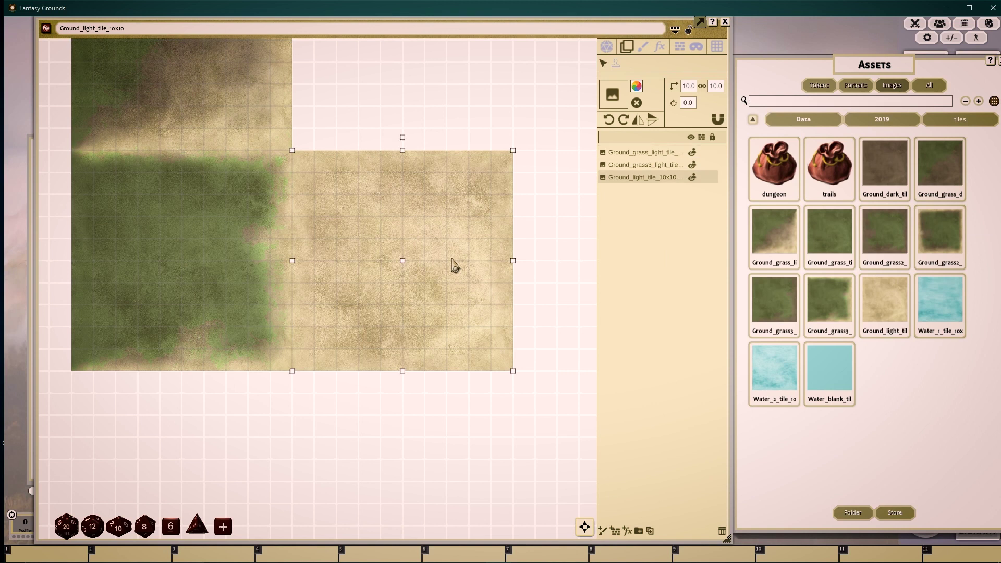
pyautogui.scroll(-2, 454, 266)
pyautogui.moveTo(774, 371); pyautogui.dragTo(457, 308)
pyautogui.moveTo(473, 130); pyautogui.dragTo(471, 133)
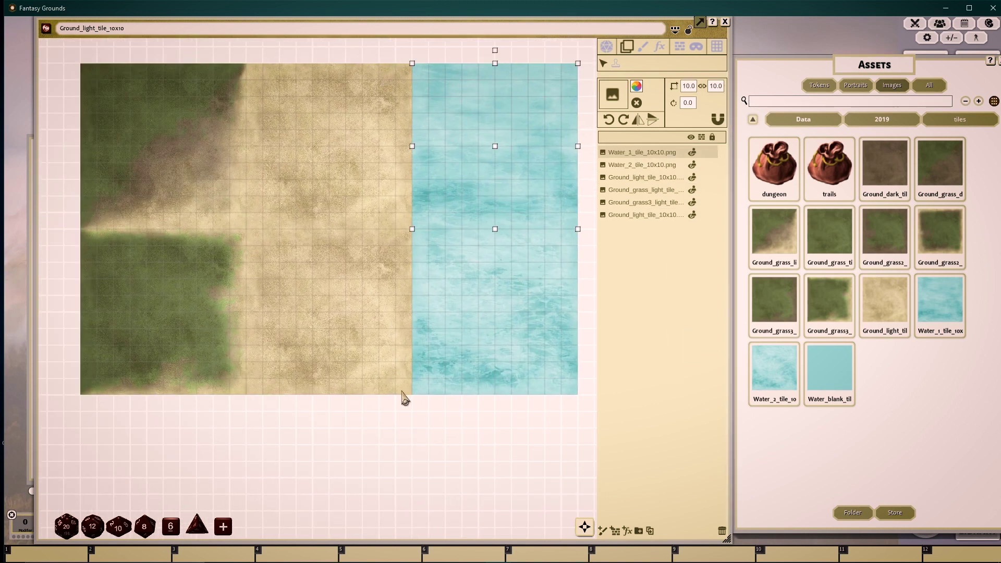
# Load the river brush from brushes, try a stroke down the map, then undo it
pyautogui.click(882, 119)
pyautogui.click(829, 161)
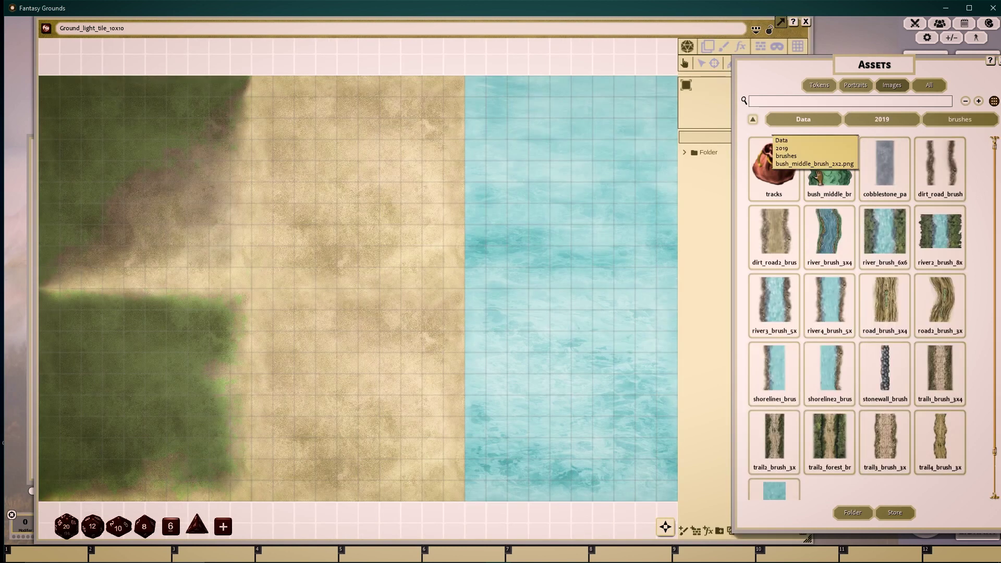
pyautogui.scroll(-2, 834, 198)
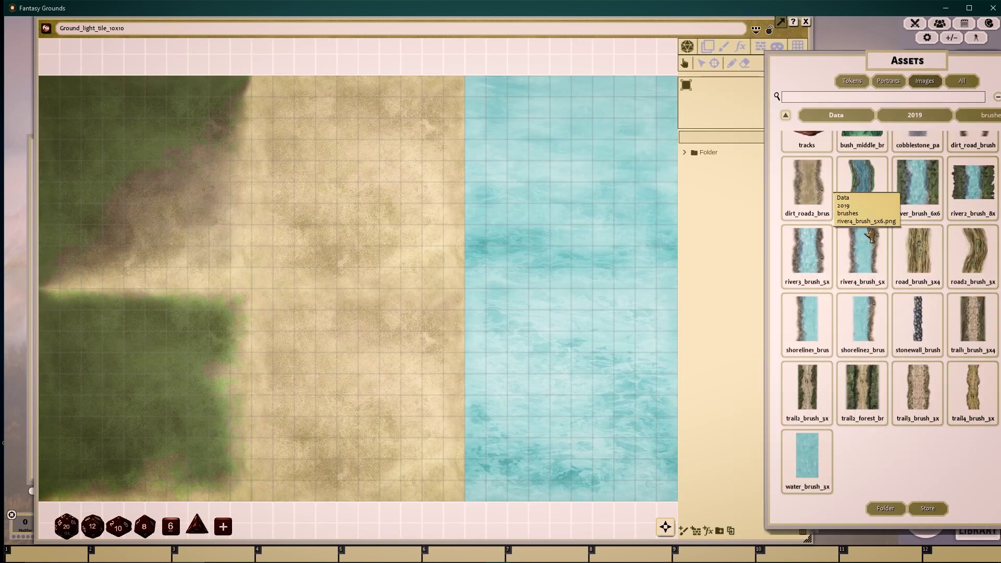
pyautogui.moveTo(871, 235)
pyautogui.mouseDown()
pyautogui.moveTo(805, 46)
pyautogui.moveTo(820, 39)
pyautogui.moveTo(646, 98)
pyautogui.mouseUp()
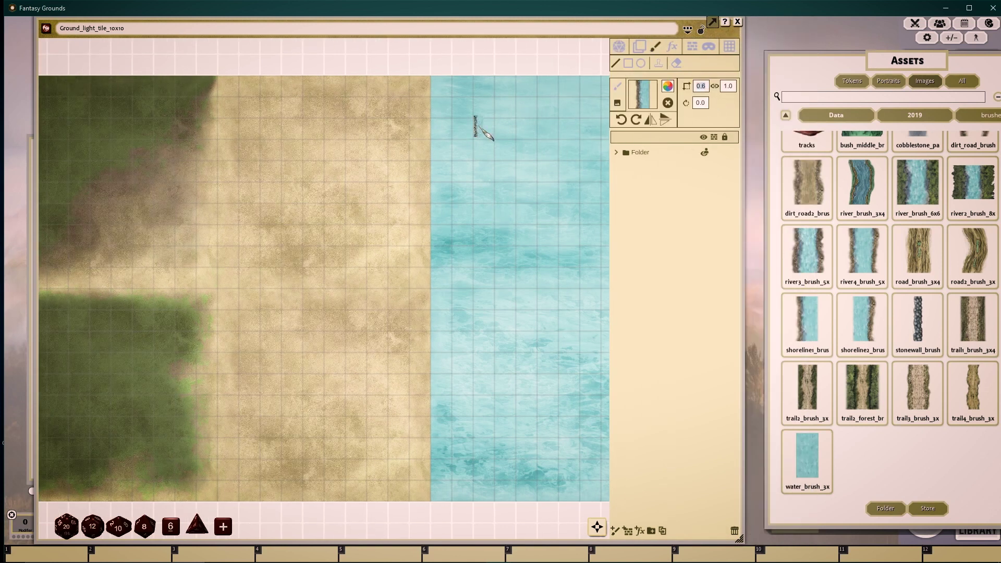
pyautogui.click(469, 131)
pyautogui.scroll(-1, 475, 138)
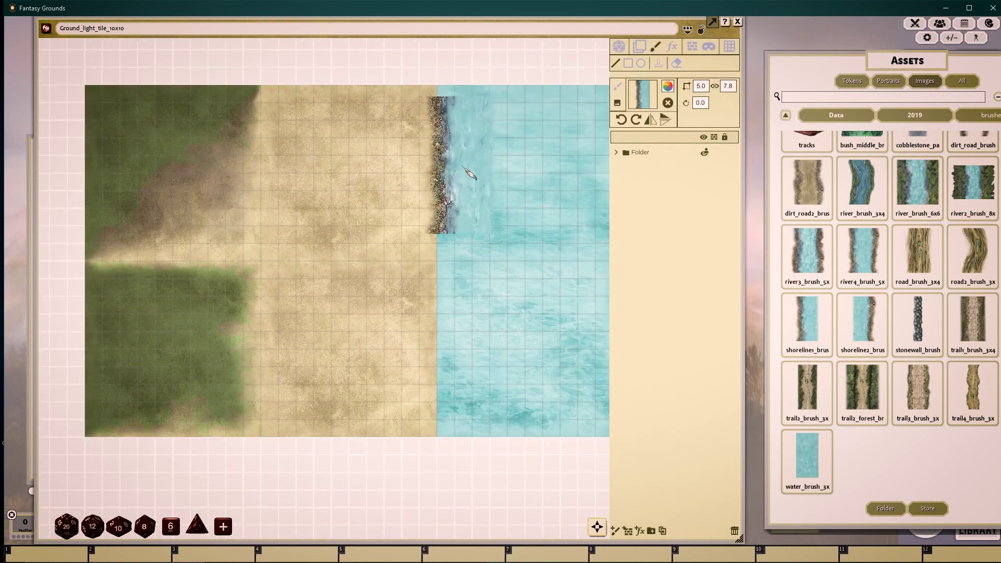
pyautogui.moveTo(436, 380); pyautogui.dragTo(446, 94)
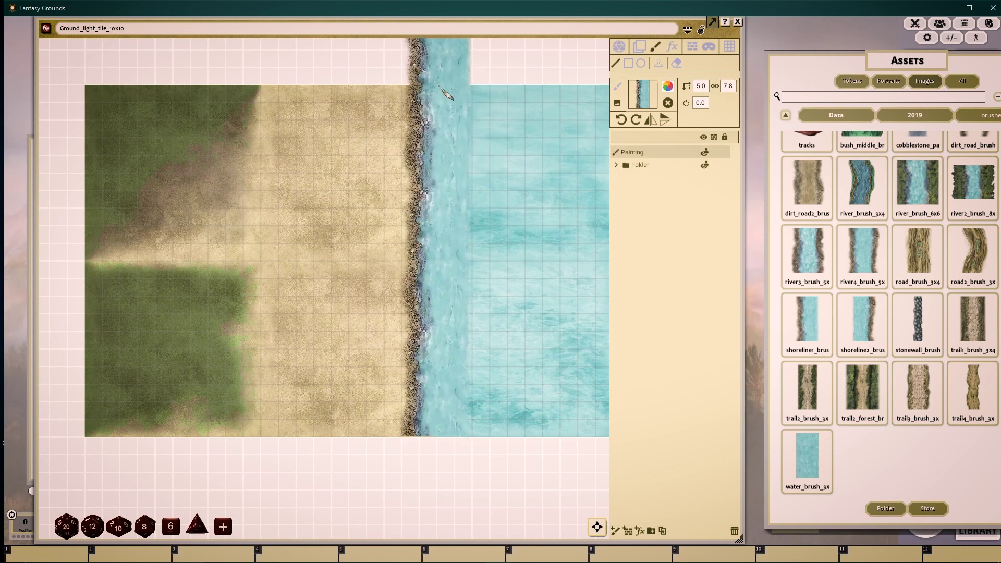
pyautogui.hotkey('ctrl', 'z')
pyautogui.hotkey('ctrl', 'z')
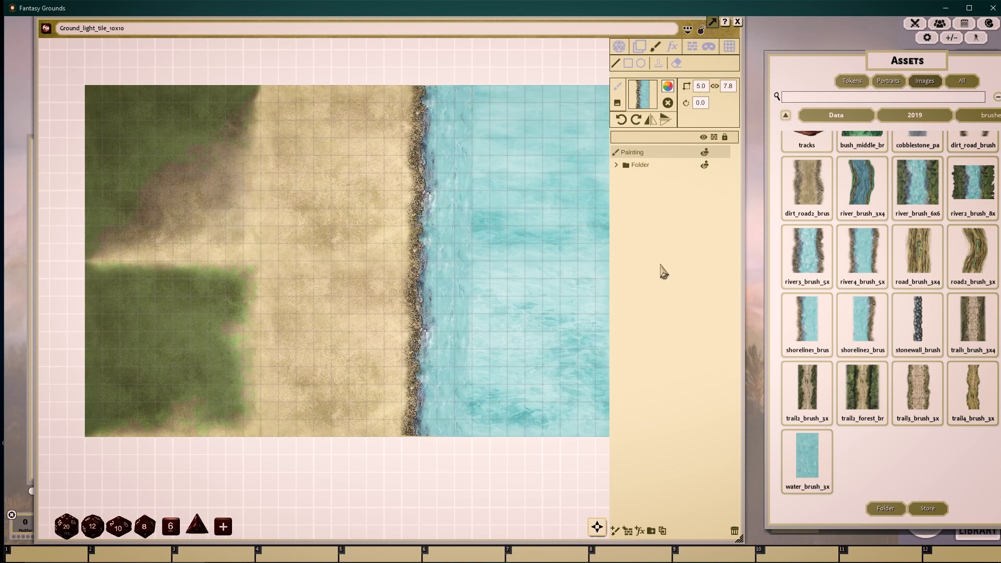
# Undo the last shoreline stroke and repaint rocky shoreline along the sand edge up the coast
pyautogui.press('ctrl')
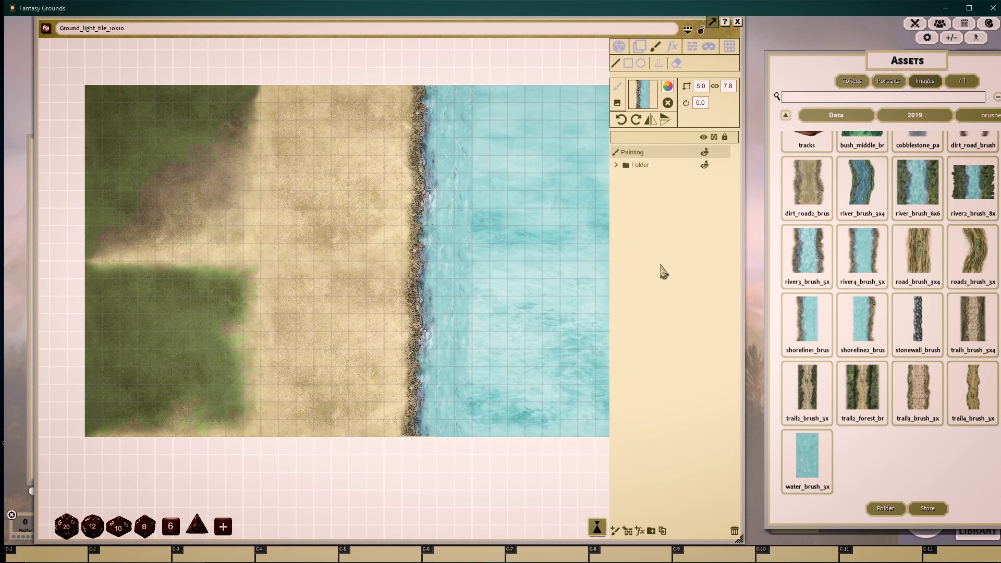
pyautogui.hotkey('ctrl', 'z')
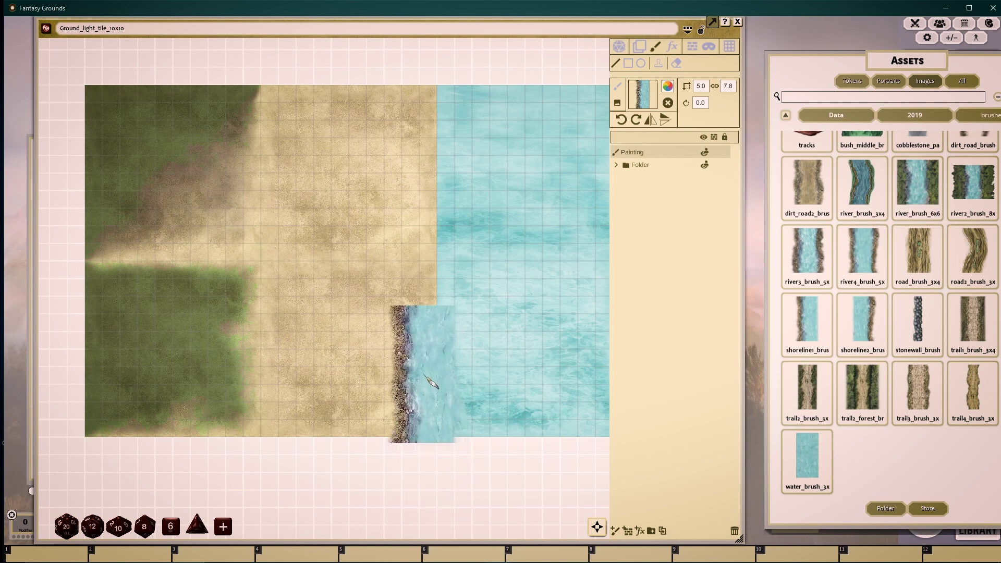
pyautogui.moveTo(440, 373)
pyautogui.mouseDown()
pyautogui.moveTo(438, 256)
pyautogui.moveTo(425, 219)
pyautogui.mouseUp()
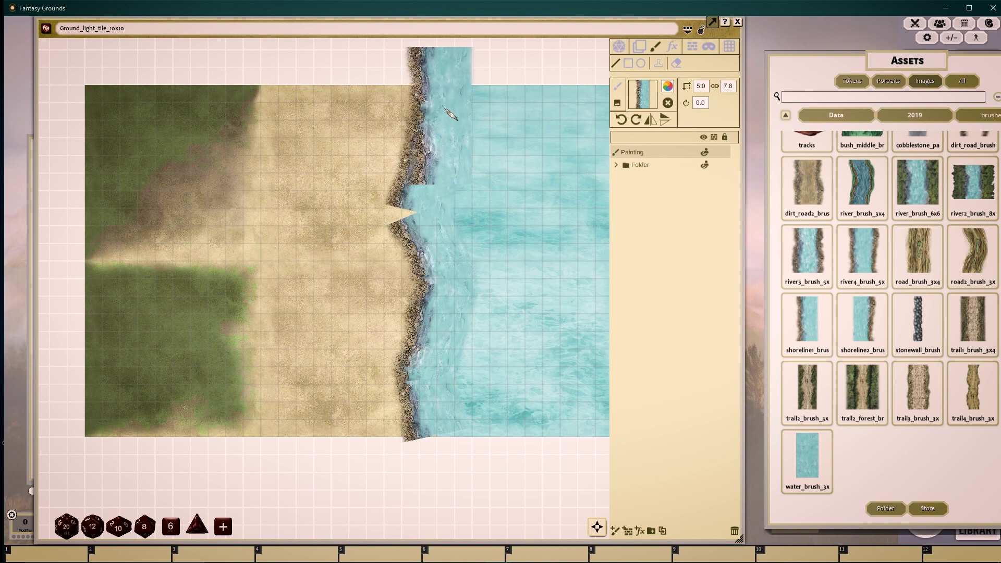
pyautogui.click(451, 115)
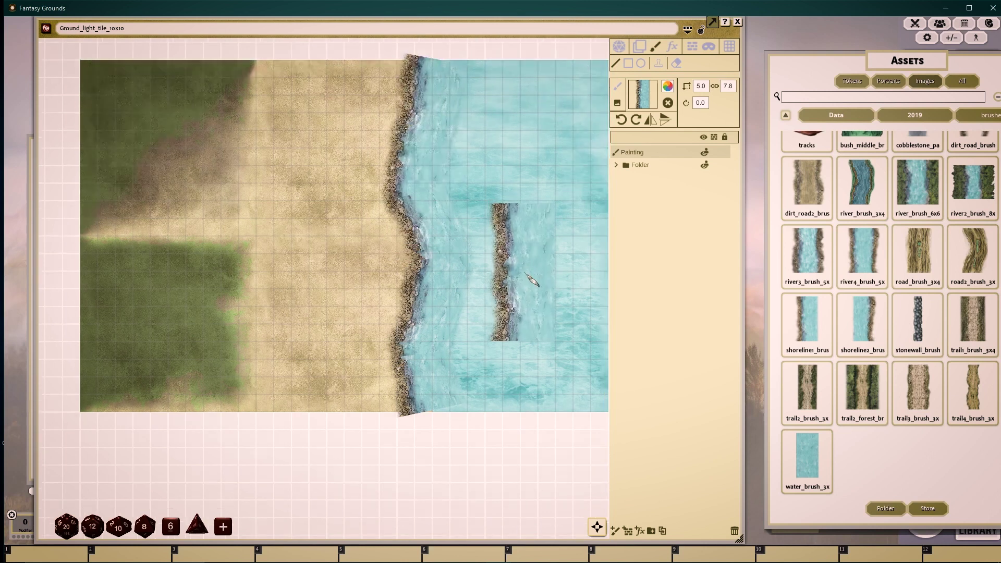
# Clear the shoreline brush and set up white stamp paint at size 3
pyautogui.click(651, 103)
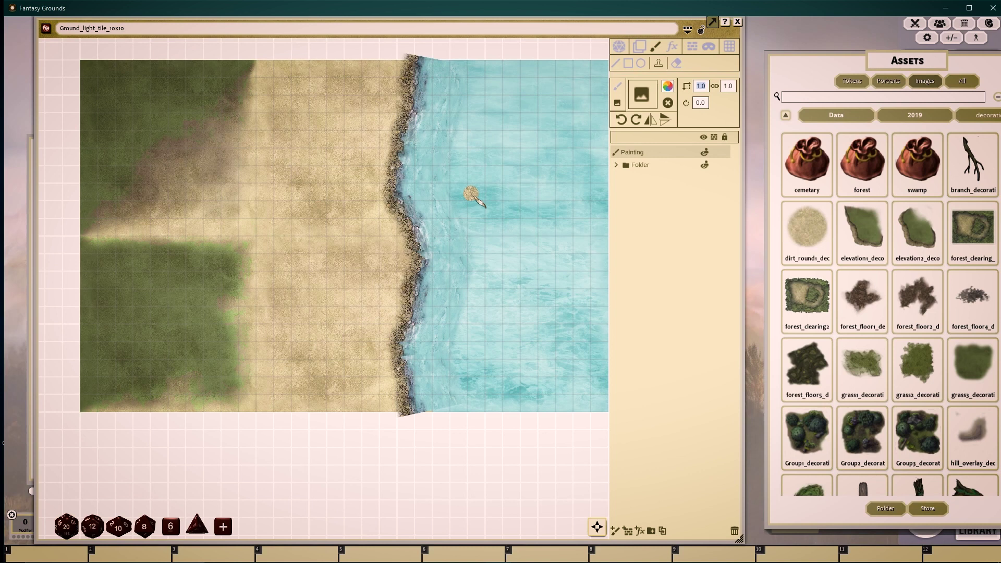
pyautogui.press('BackSpace')
pyautogui.write('3')
pyautogui.press('Return')
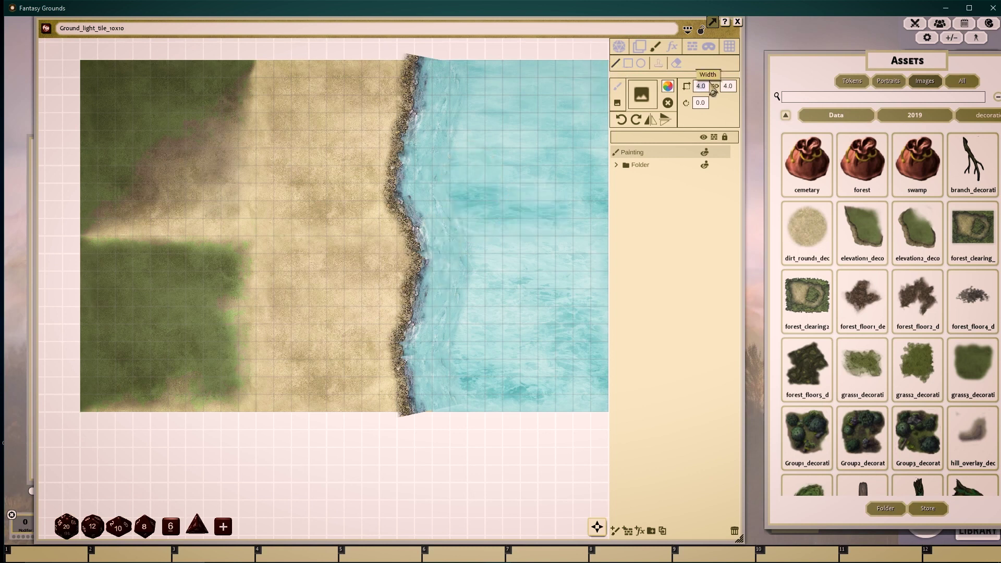
pyautogui.click(666, 87)
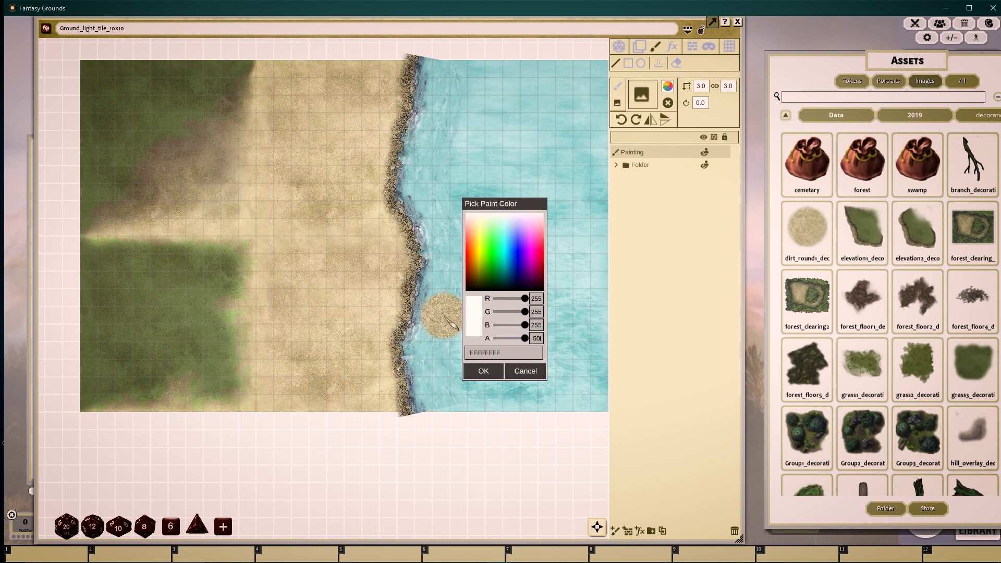
pyautogui.press('Return')
pyautogui.click(658, 63)
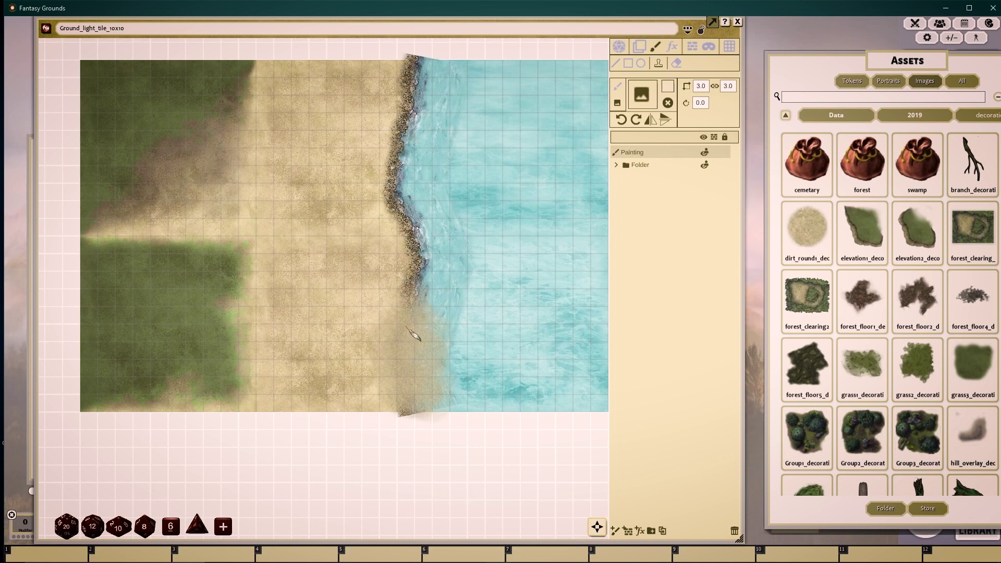
# Paint sand over the lower shoreline and make the white paint more transparent
pyautogui.moveTo(408, 308)
pyautogui.mouseDown()
pyautogui.moveTo(412, 295)
pyautogui.moveTo(423, 305)
pyautogui.mouseUp()
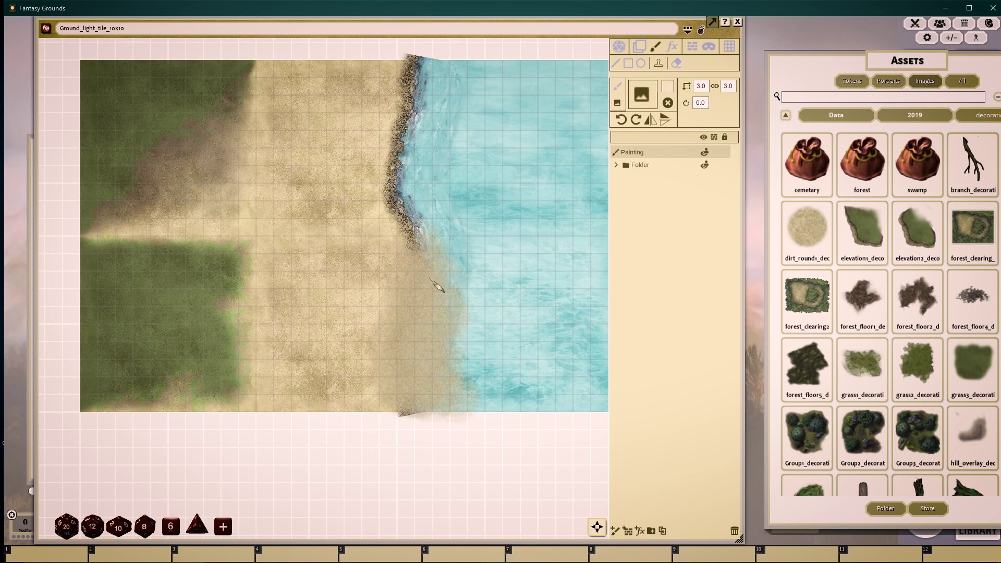
pyautogui.click(668, 87)
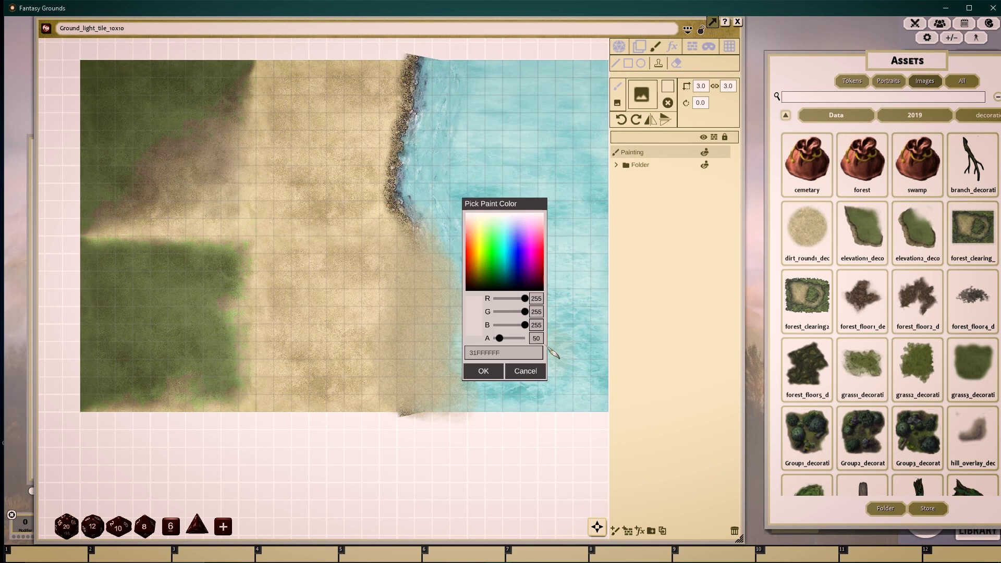
pyautogui.click(483, 371)
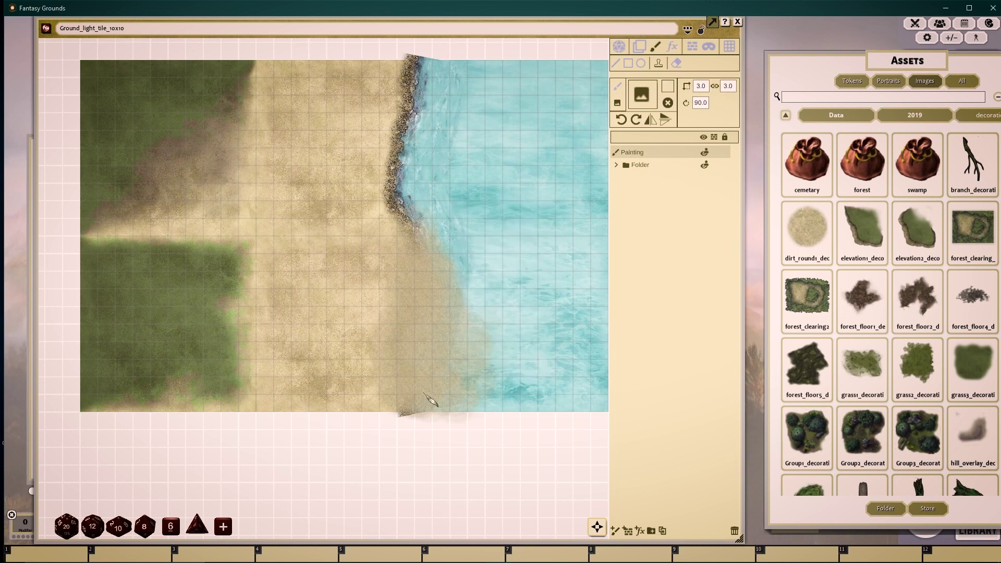
pyautogui.scroll(-2, 566, 325)
pyautogui.scroll(2, 565, 324)
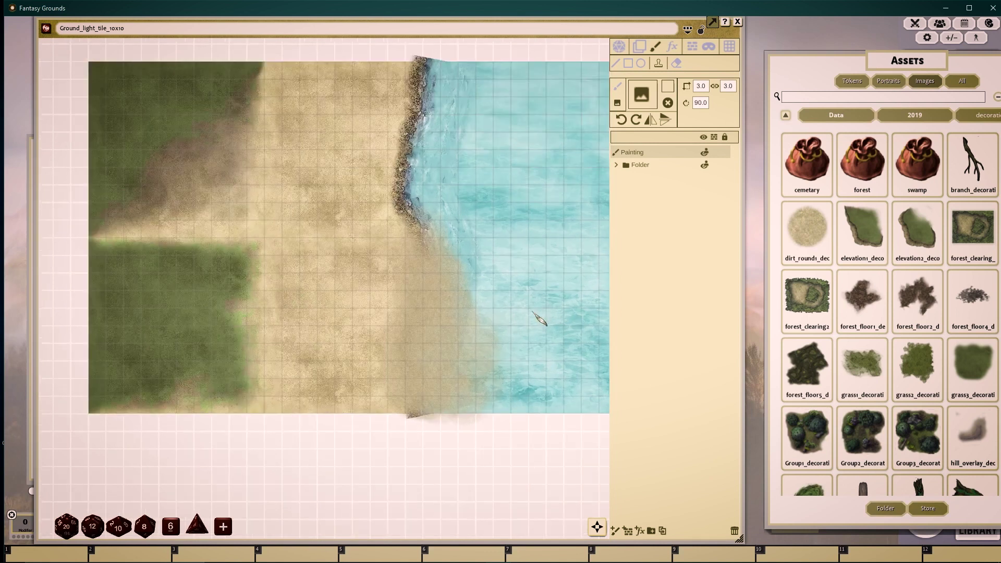
# Switch the paint tool to white Line mode at size 2.0 by 4.0
pyautogui.click(915, 114)
pyautogui.click(862, 161)
pyautogui.scroll(-1, 805, 355)
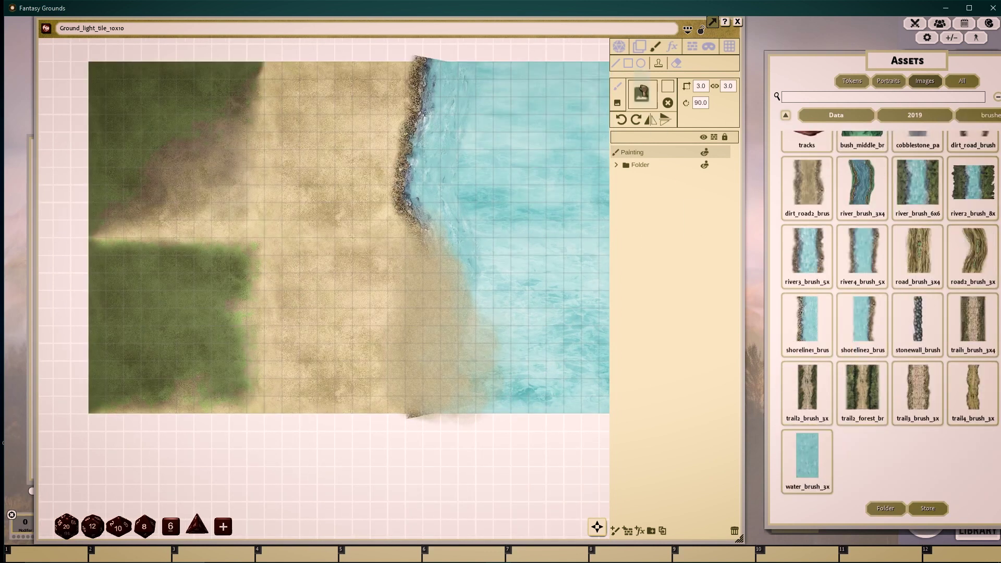
pyautogui.click(616, 63)
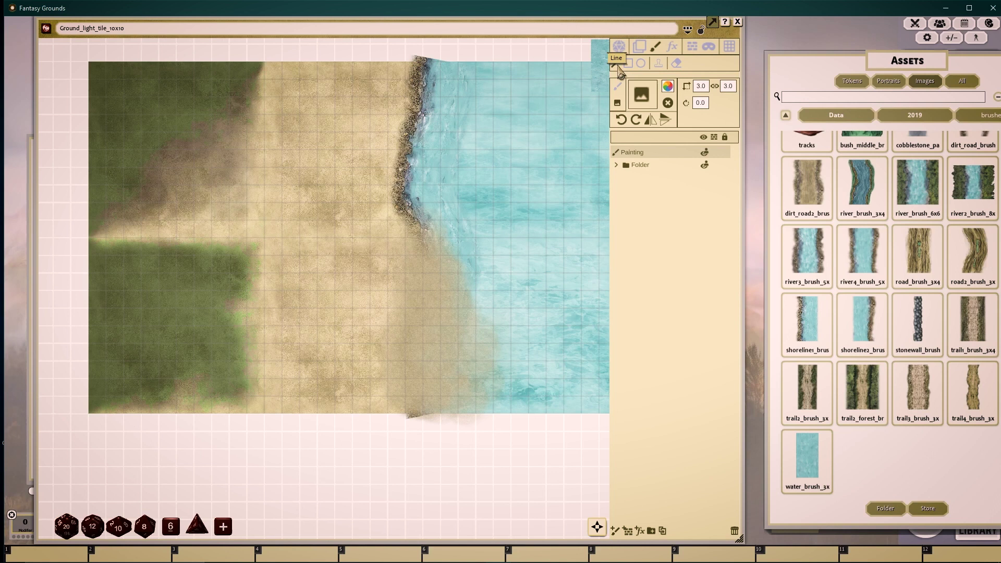
pyautogui.scroll(2, 542, 239)
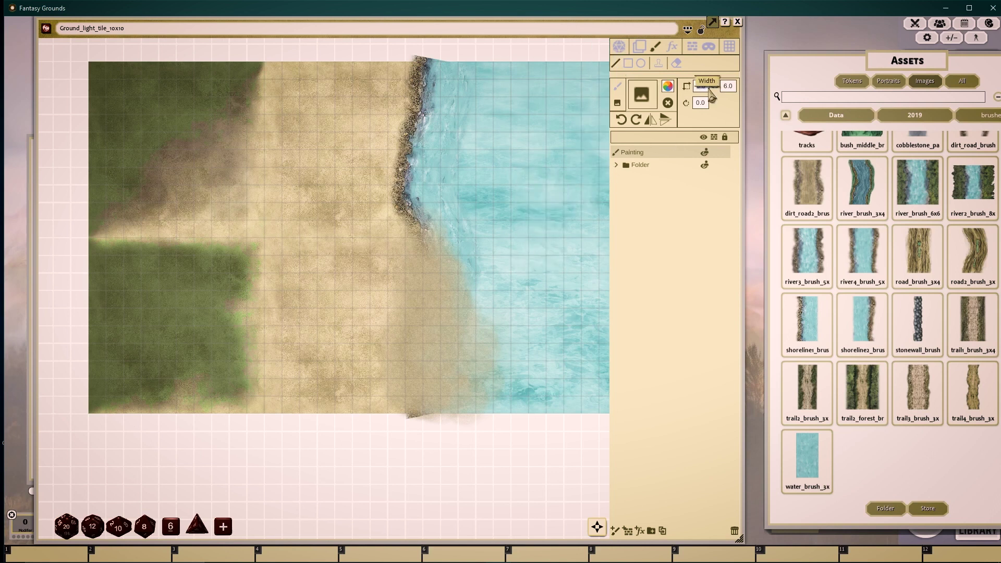
pyautogui.click(668, 87)
pyautogui.click(475, 367)
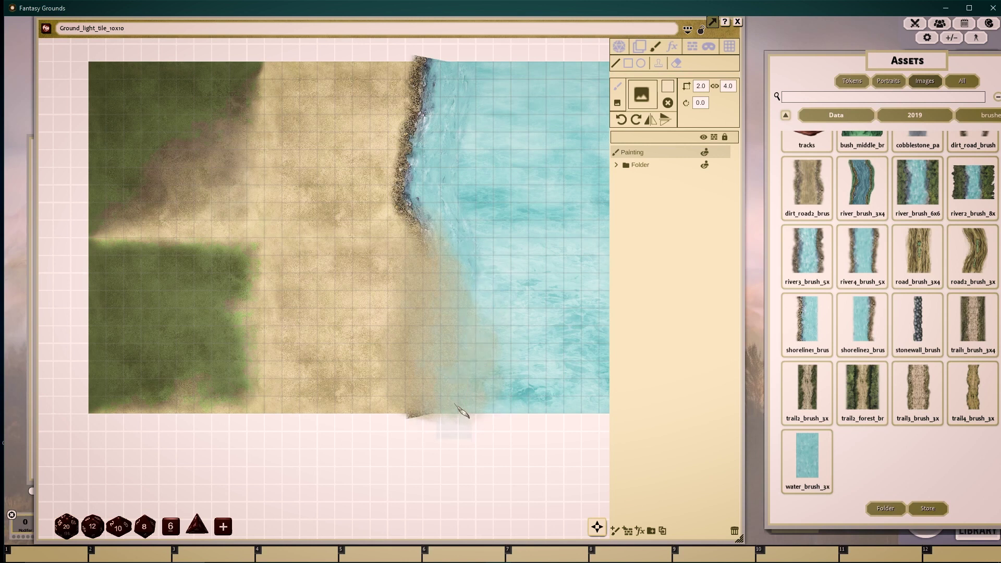
pyautogui.scroll(-2, 580, 283)
pyautogui.scroll(4, 532, 324)
pyautogui.scroll(-2, 524, 323)
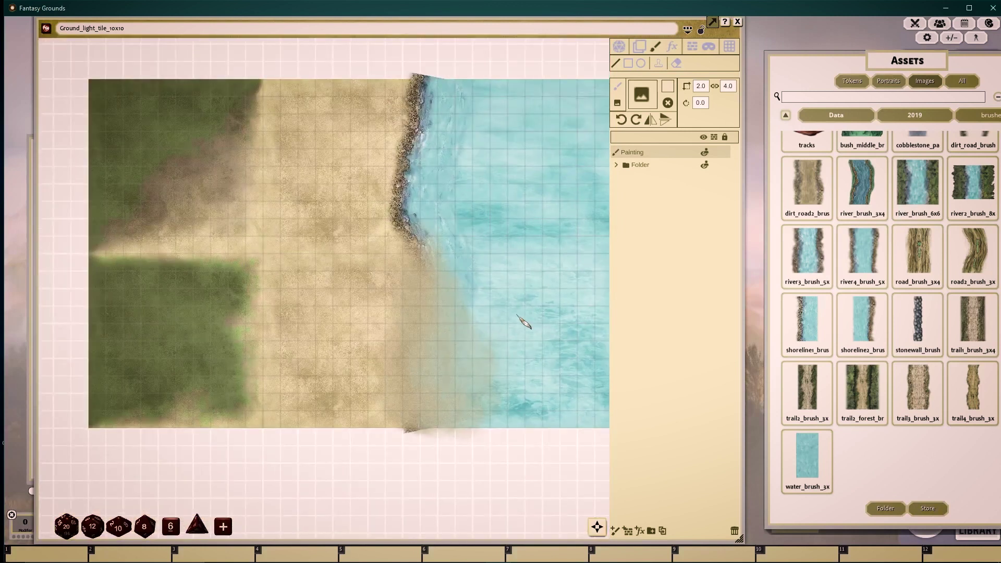
pyautogui.moveTo(517, 315); pyautogui.dragTo(504, 336)
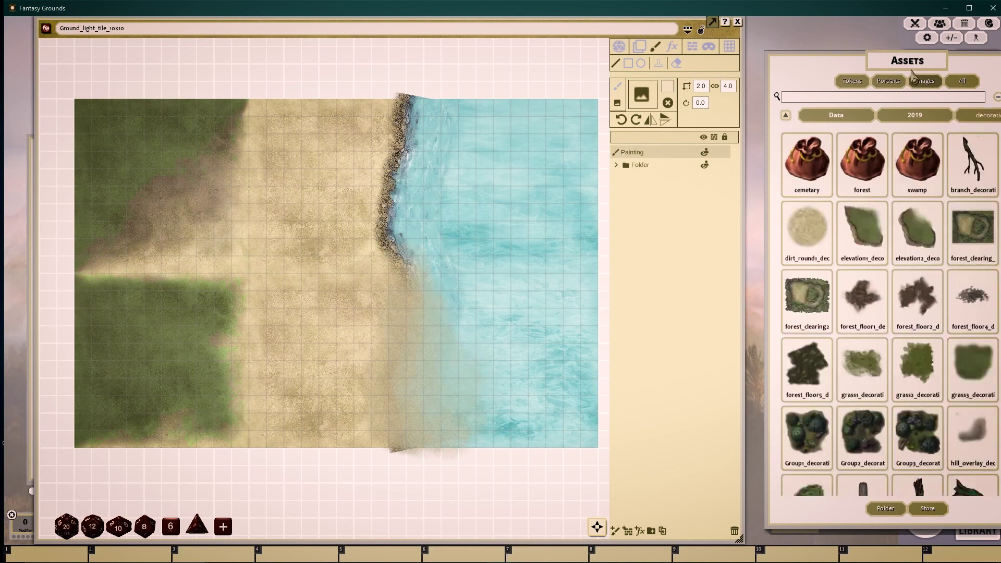
# Place grass3 patches, a Group1 tree cluster and a plant_cluster decoration on the map
pyautogui.moveTo(912, 71)
pyautogui.mouseDown()
pyautogui.moveTo(863, 46)
pyautogui.moveTo(833, 53)
pyautogui.mouseUp()
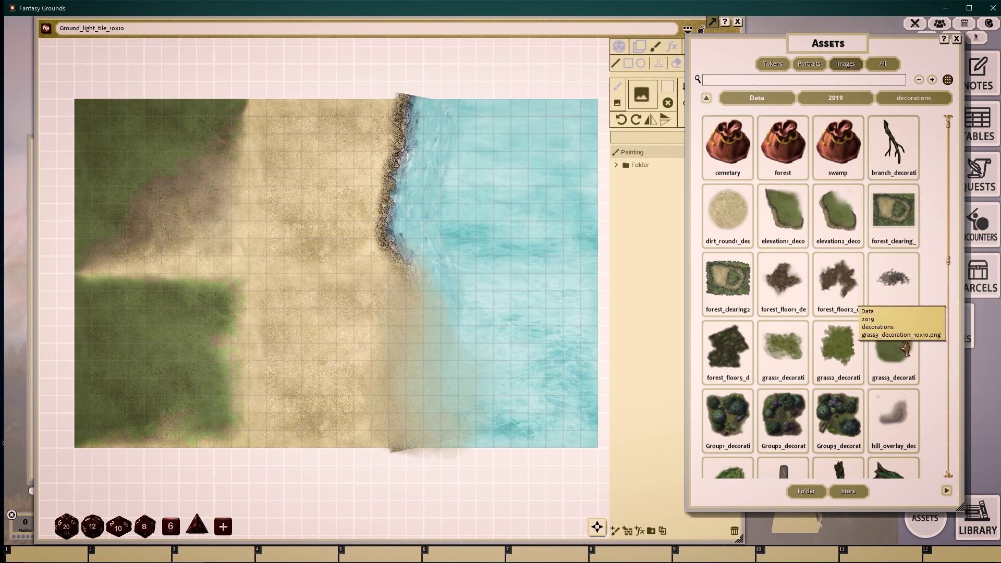
pyautogui.moveTo(905, 350); pyautogui.dragTo(313, 386)
pyautogui.scroll(-3, 834, 286)
pyautogui.moveTo(727, 263); pyautogui.dragTo(205, 231)
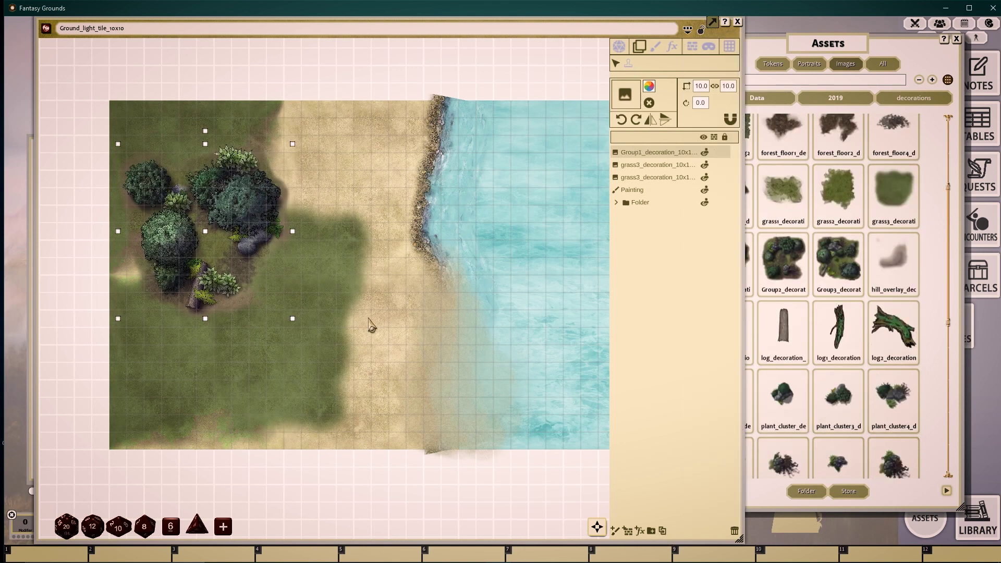
pyautogui.moveTo(783, 395); pyautogui.dragTo(310, 397)
pyautogui.scroll(-5, 821, 271)
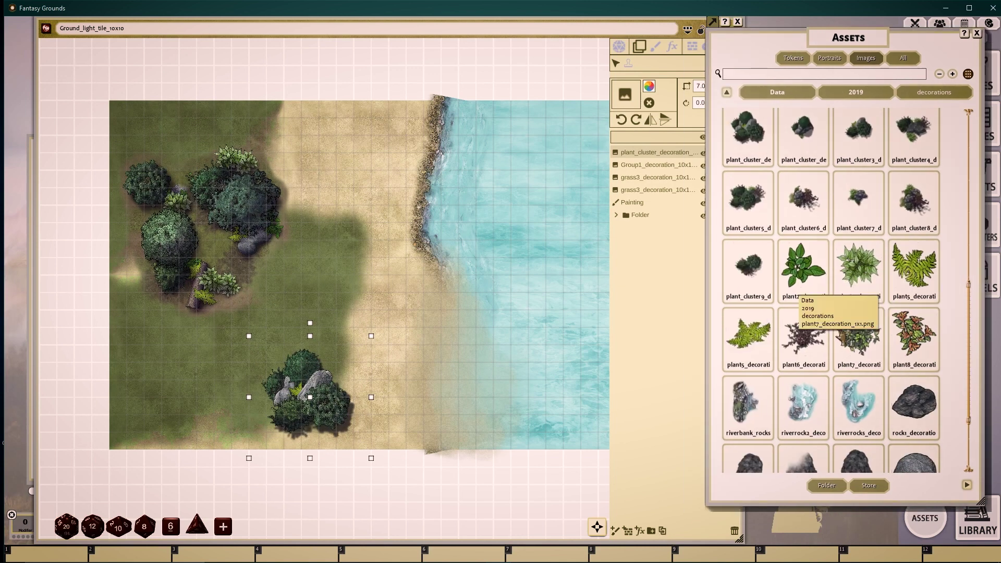
pyautogui.click(546, 221)
# Stamp three rocks, one larger and turned, into the shallow water off the shoreline
pyautogui.click(655, 46)
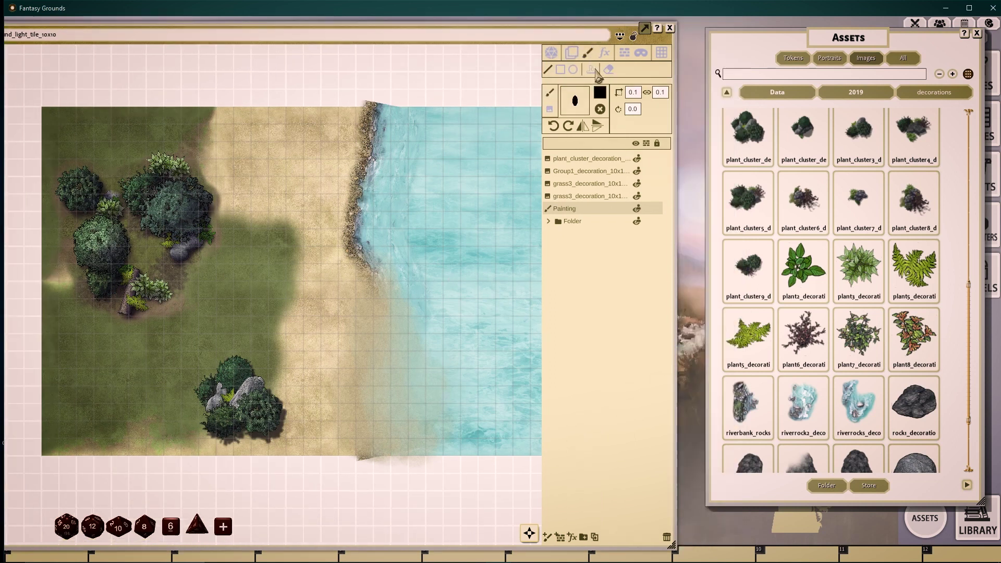
pyautogui.moveTo(630, 46); pyautogui.dragTo(562, 52)
pyautogui.click(414, 243)
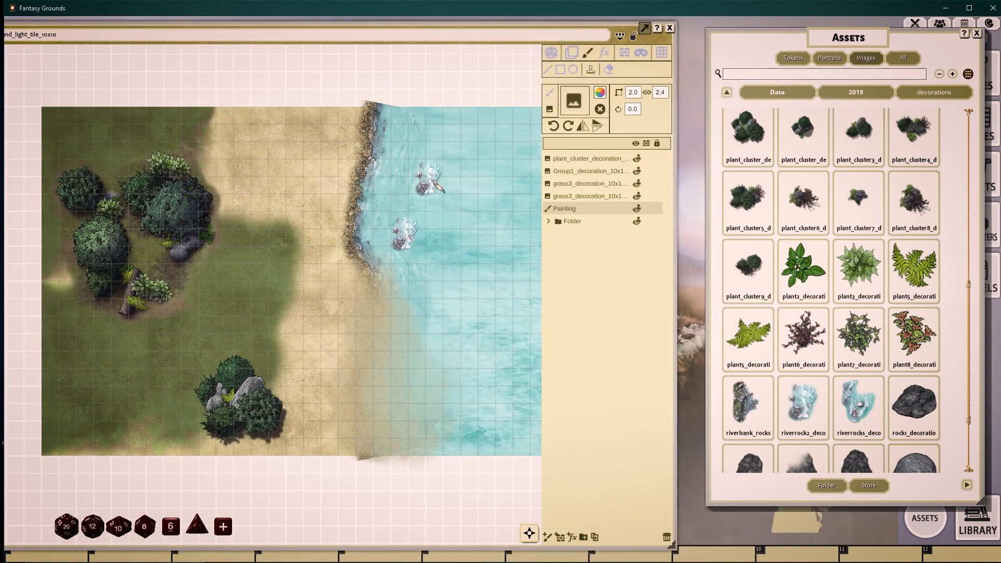
pyautogui.scroll(2, 477, 145)
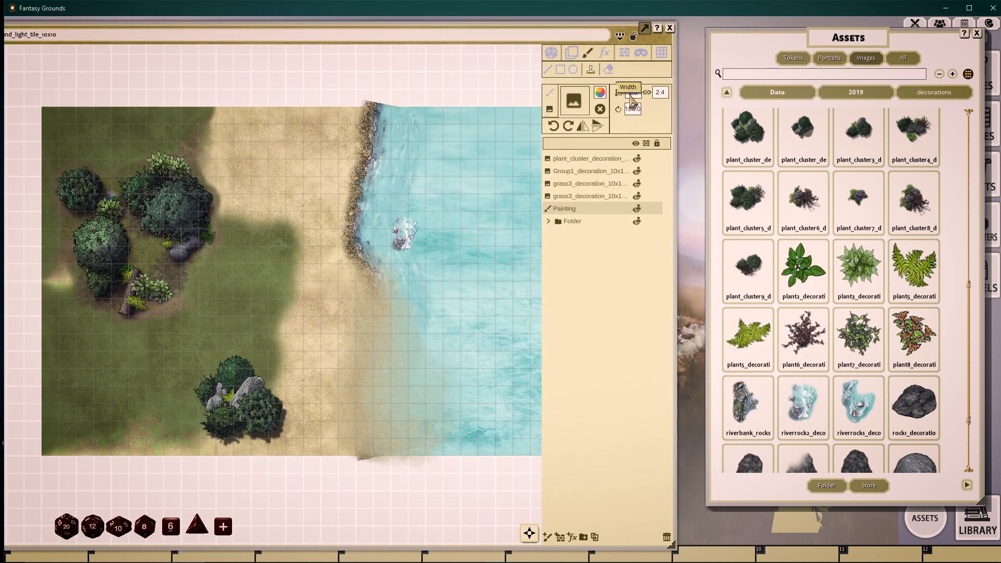
pyautogui.click(398, 186)
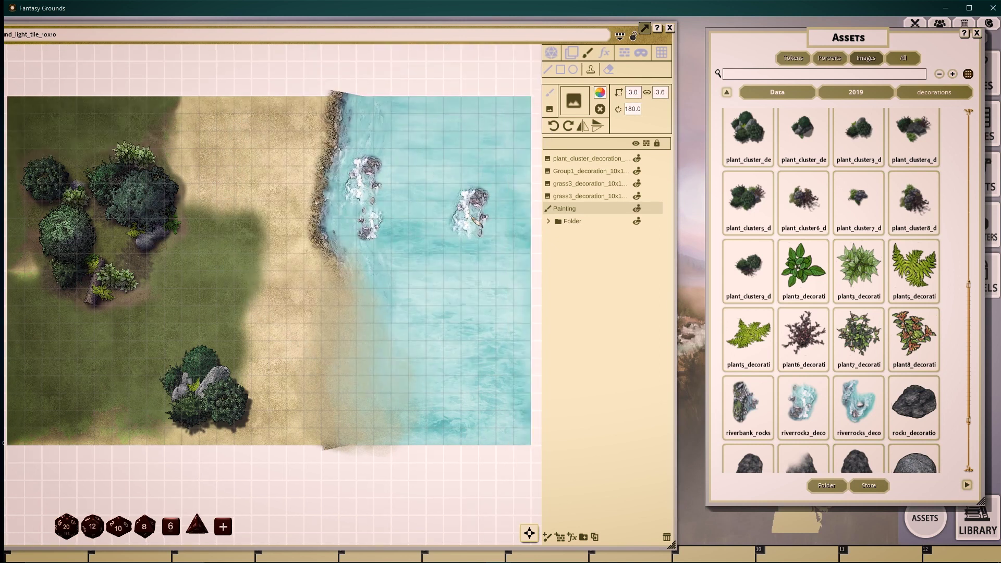
pyautogui.click(393, 157)
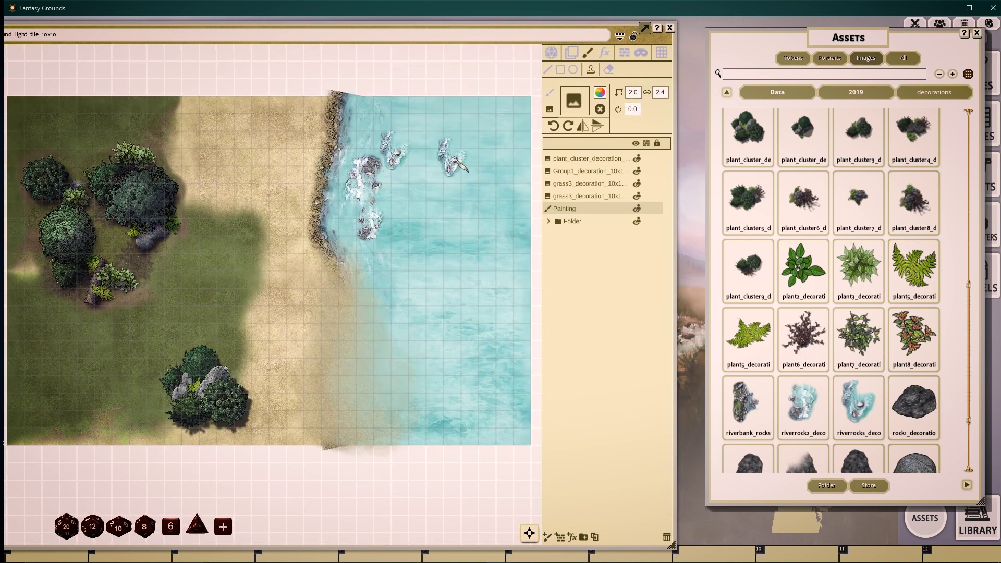
pyautogui.scroll(2, 417, 219)
pyautogui.scroll(-3, 469, 209)
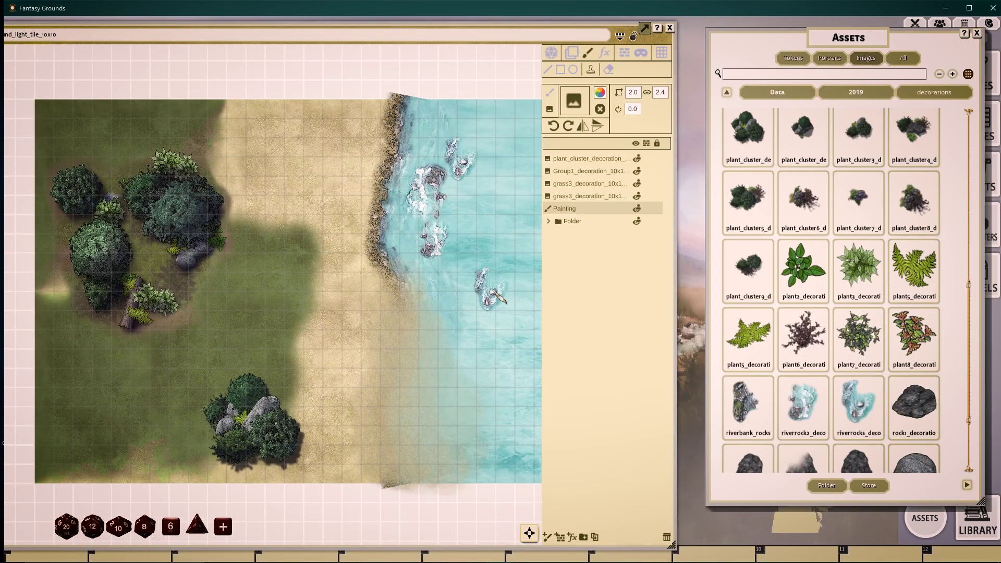
pyautogui.scroll(-2, 898, 383)
pyautogui.scroll(5, 897, 383)
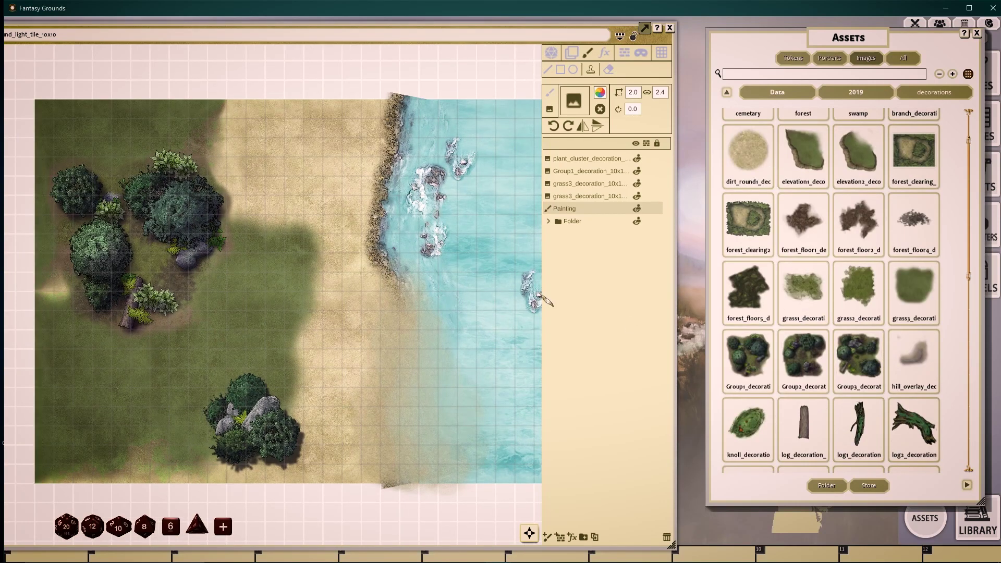
# Stamp white-tinted forest_floor5 onto the top painting layer around the lower rock cluster
pyautogui.click(748, 287)
pyautogui.scroll(2, 318, 276)
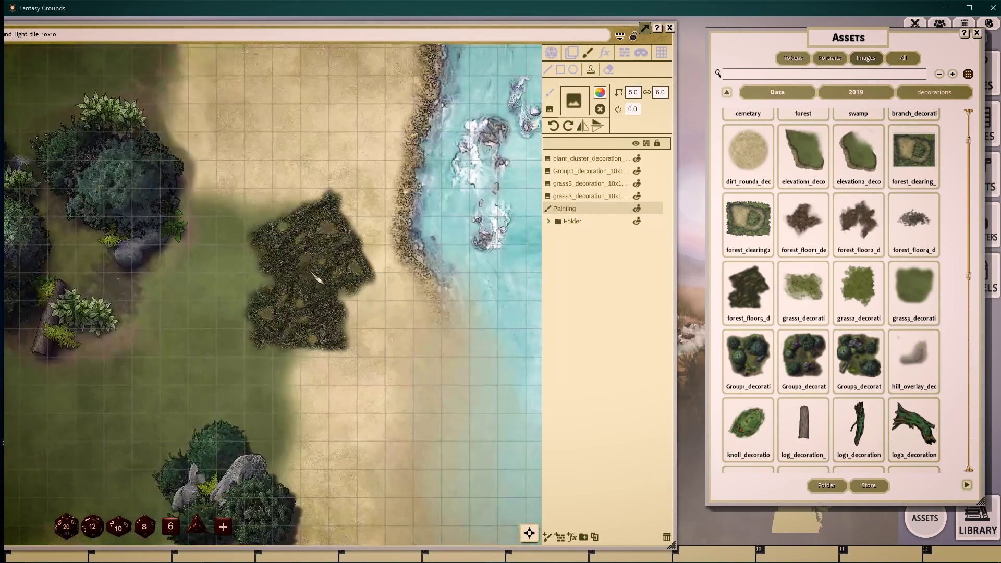
pyautogui.click(600, 92)
pyautogui.moveTo(247, 316)
pyautogui.mouseDown()
pyautogui.moveTo(401, 287)
pyautogui.moveTo(421, 181)
pyautogui.mouseUp()
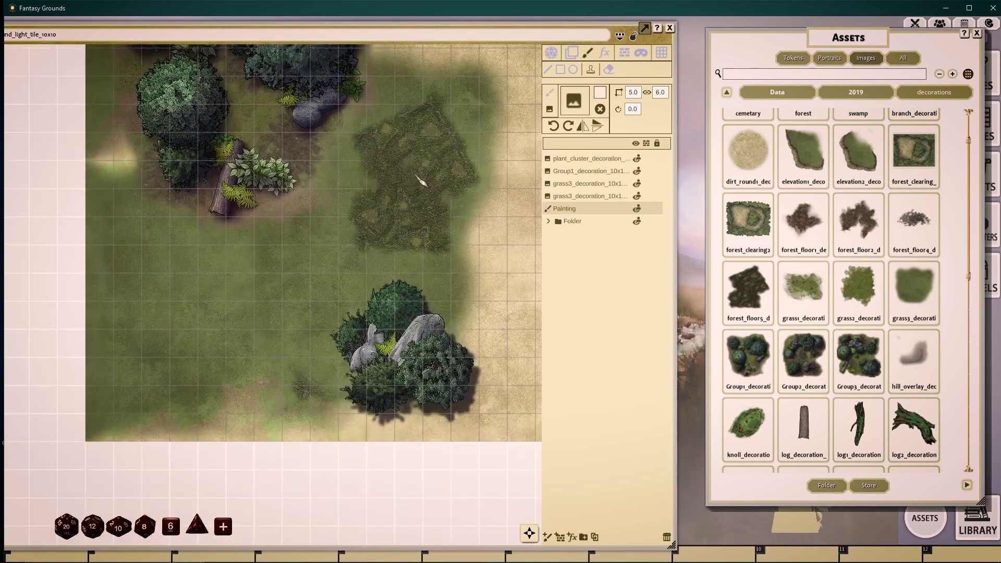
pyautogui.scroll(6, 425, 201)
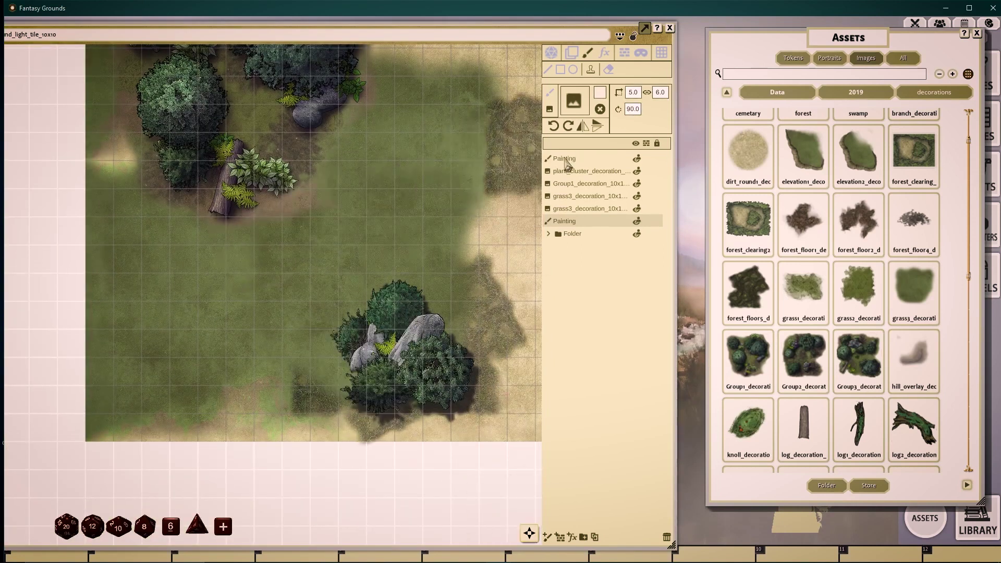
pyautogui.click(566, 161)
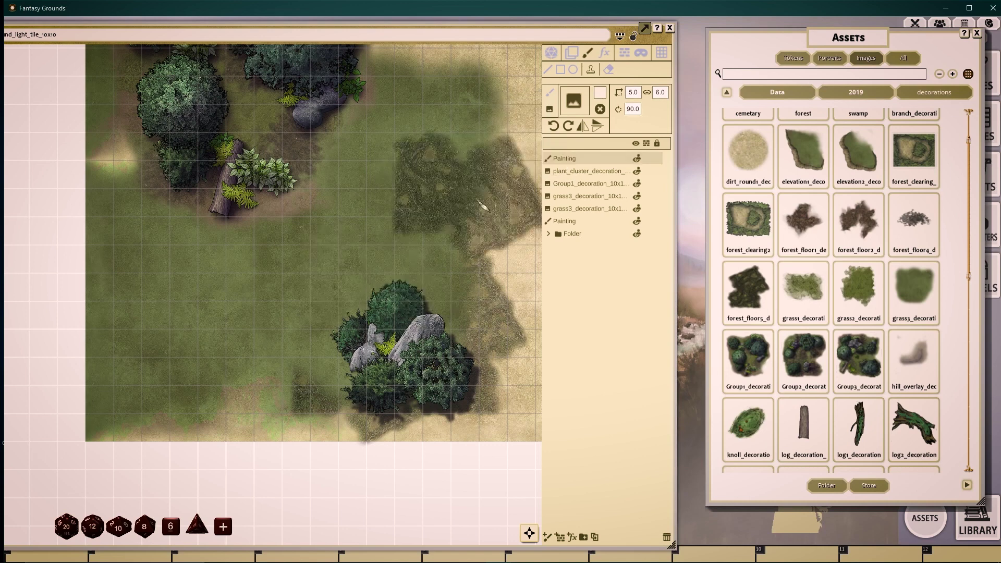
pyautogui.click(428, 339)
pyautogui.scroll(-3, 495, 277)
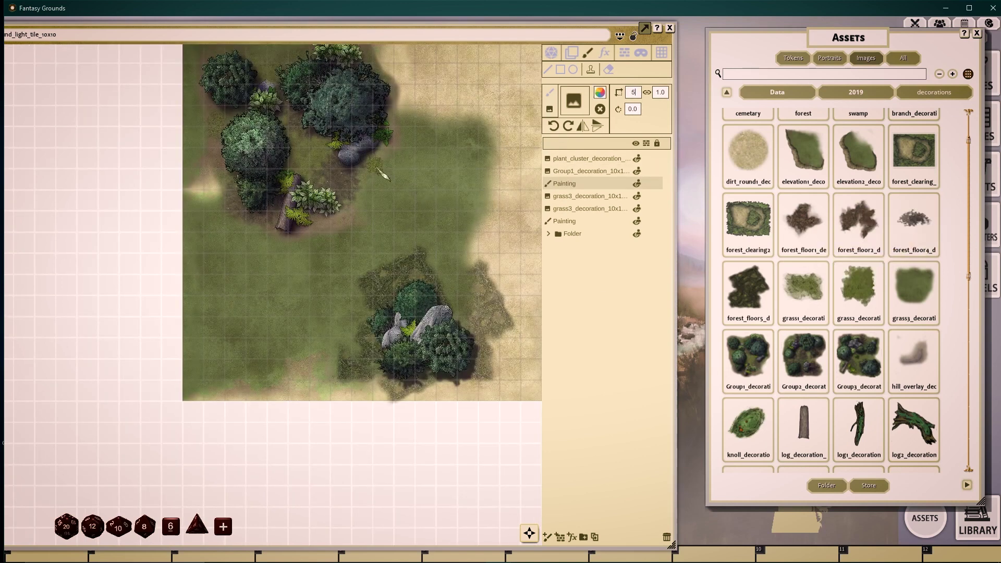
pyautogui.click(599, 92)
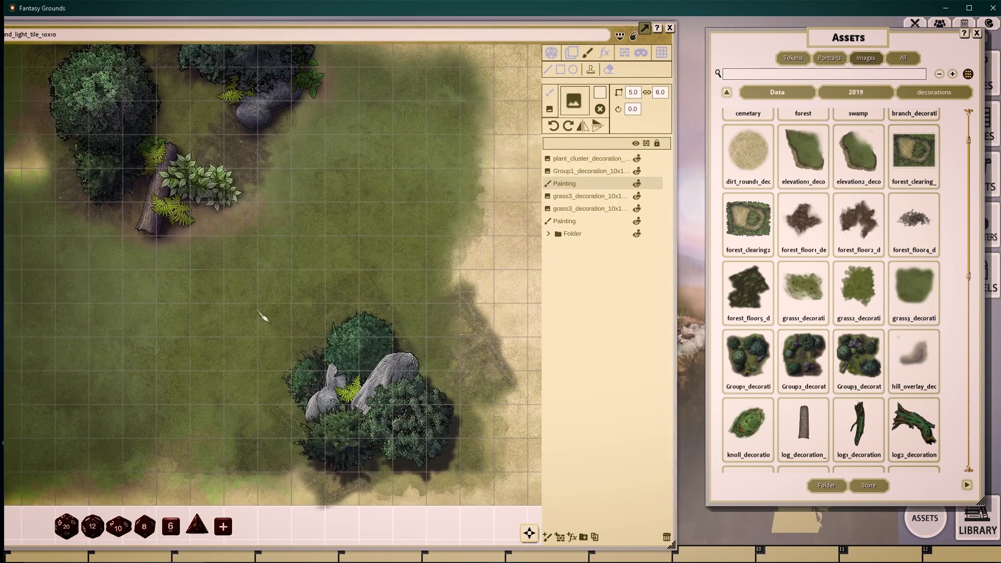
pyautogui.scroll(-2, 344, 218)
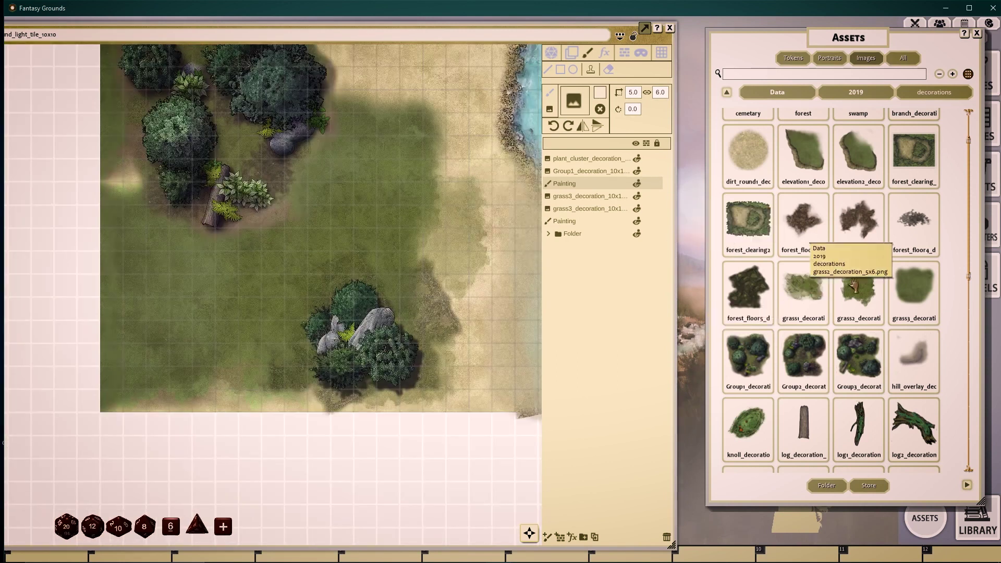
pyautogui.scroll(-4, 855, 284)
# Add plant_cluster7 to the map centre and stamp two trees by the lower rocks and top grove
pyautogui.doubleClick(855, 287)
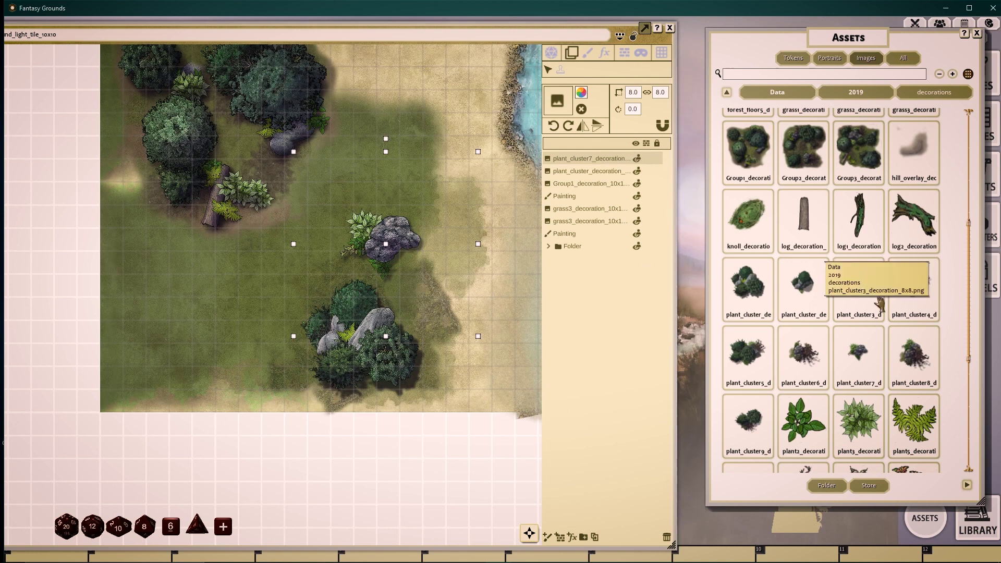
pyautogui.scroll(-5, 889, 280)
pyautogui.click(587, 52)
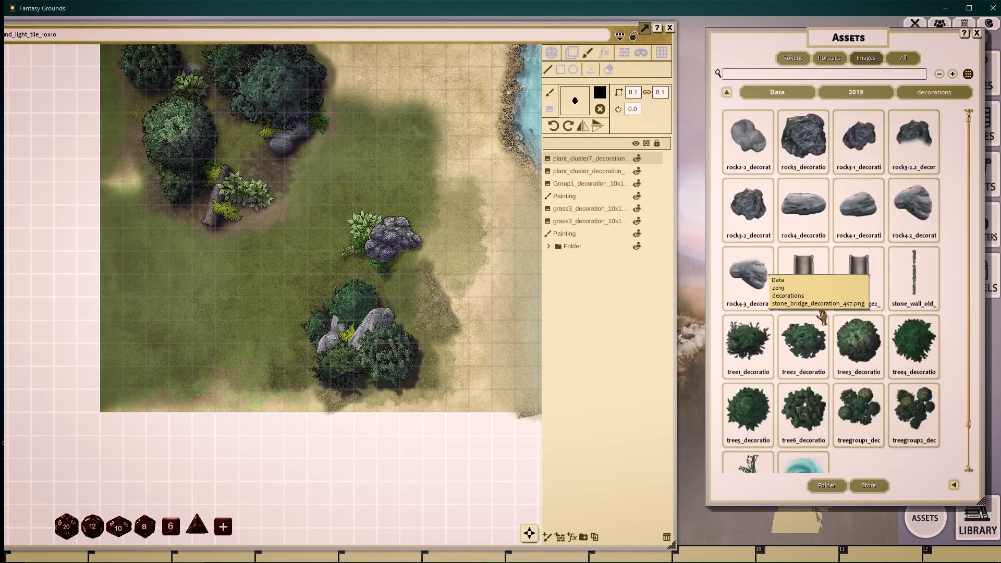
pyautogui.click(803, 333)
pyautogui.click(268, 339)
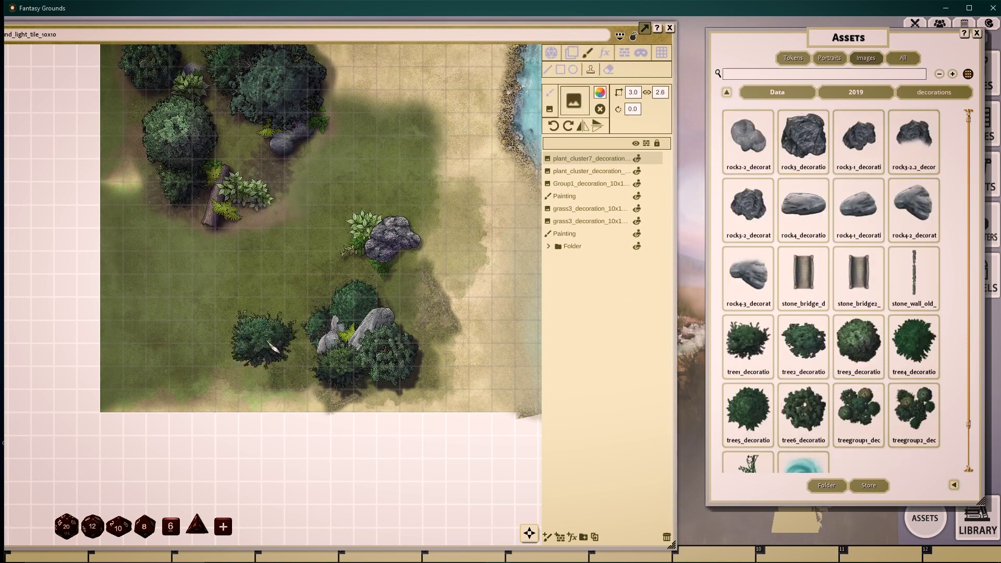
pyautogui.click(335, 166)
pyautogui.scroll(-1, 517, 219)
# Tint the stamp pale orange and drop treegroup1 onto the left grassland
pyautogui.click(600, 93)
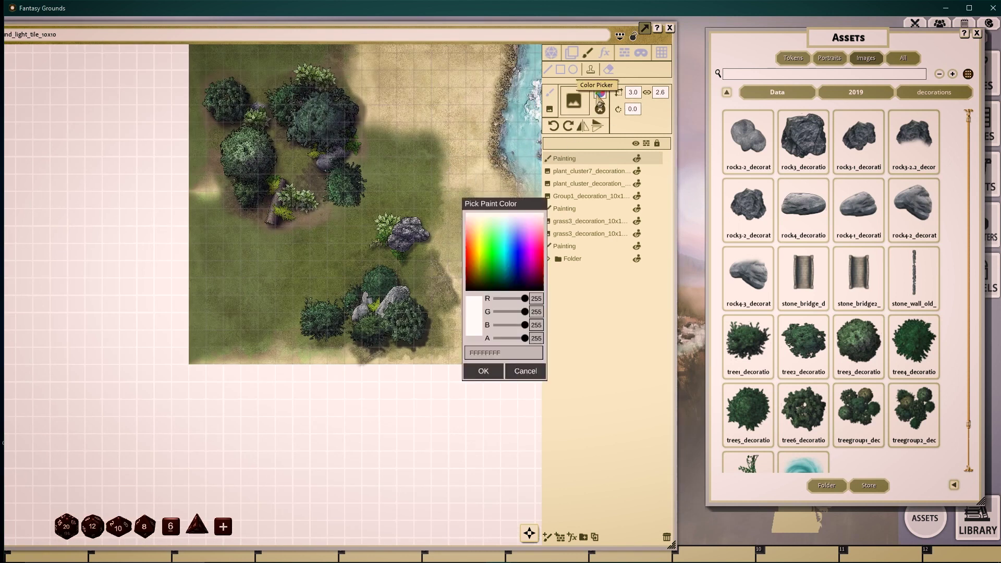
pyautogui.click(483, 370)
pyautogui.scroll(2, 359, 239)
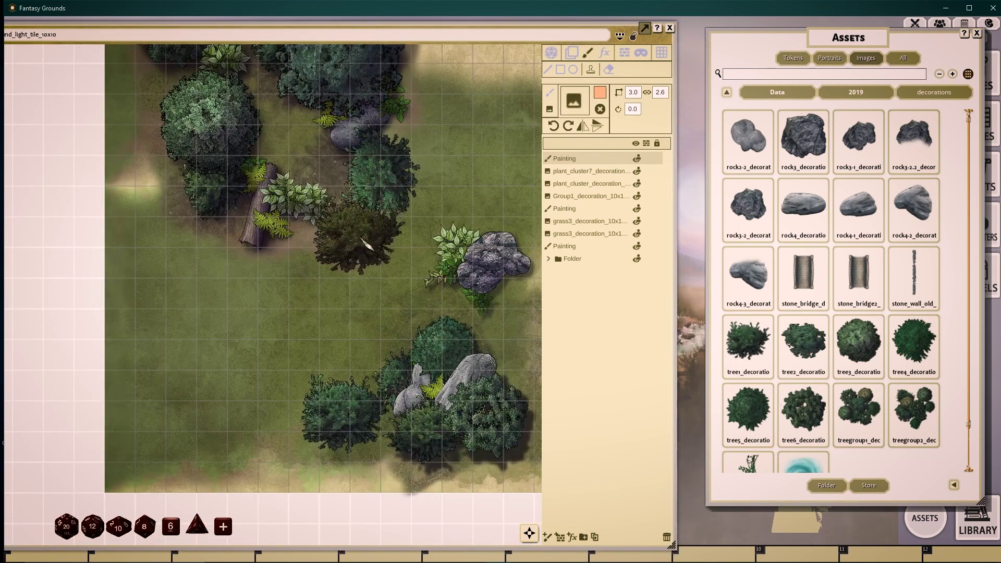
pyautogui.scroll(-1, 360, 239)
pyautogui.scroll(-1, 729, 375)
pyautogui.moveTo(859, 365); pyautogui.dragTo(224, 313)
pyautogui.scroll(-1, 472, 313)
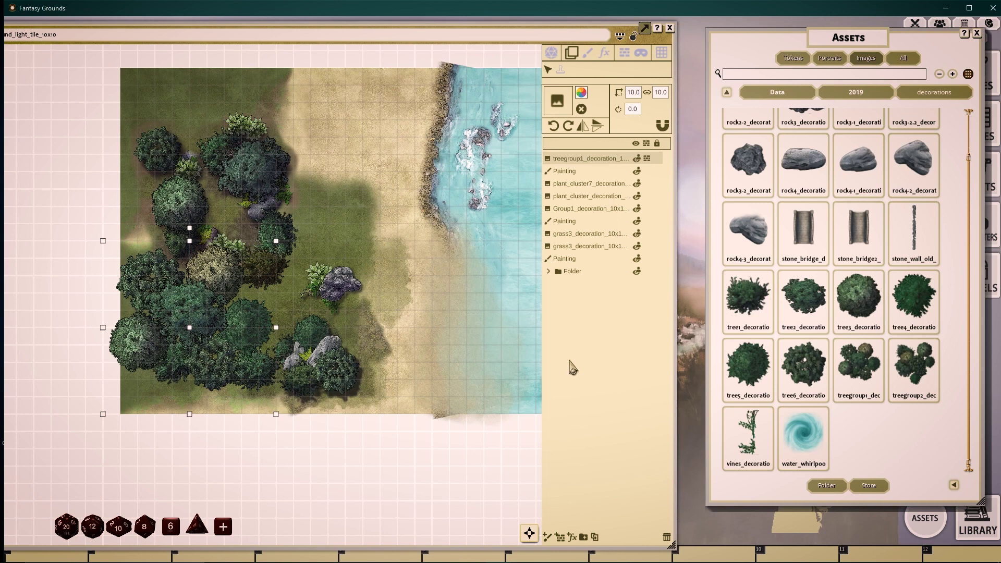
# On the painting layer, stamp a rock beneath the tree canopy
pyautogui.click(565, 221)
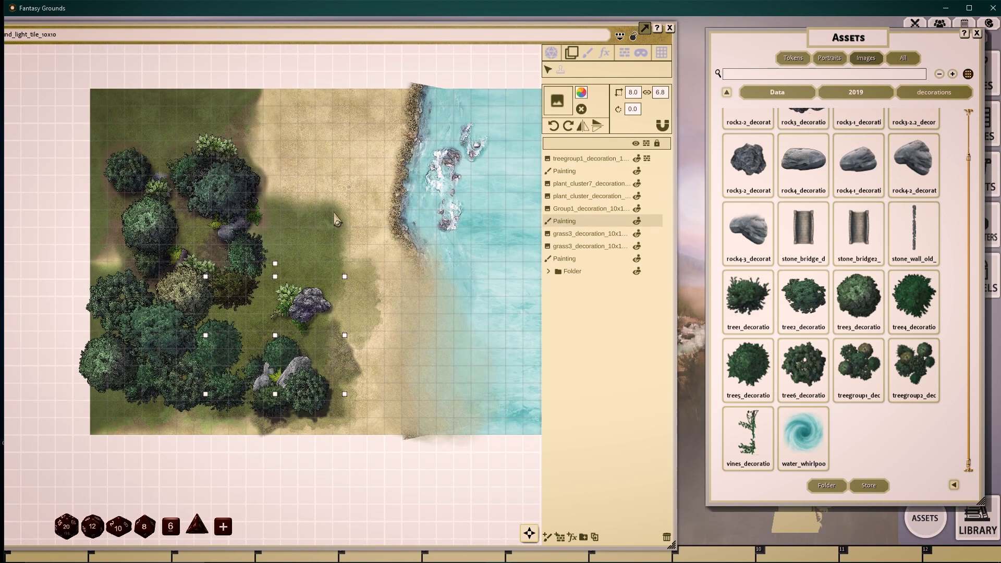
pyautogui.moveTo(314, 231); pyautogui.dragTo(320, 218)
pyautogui.scroll(1, 813, 209)
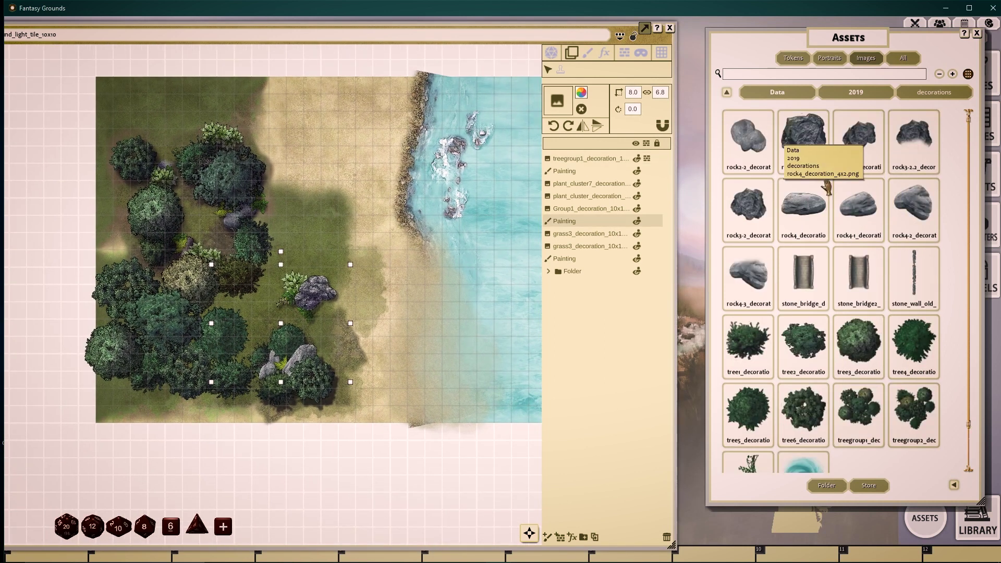
pyautogui.click(587, 52)
pyautogui.click(584, 113)
pyautogui.scroll(2, 402, 189)
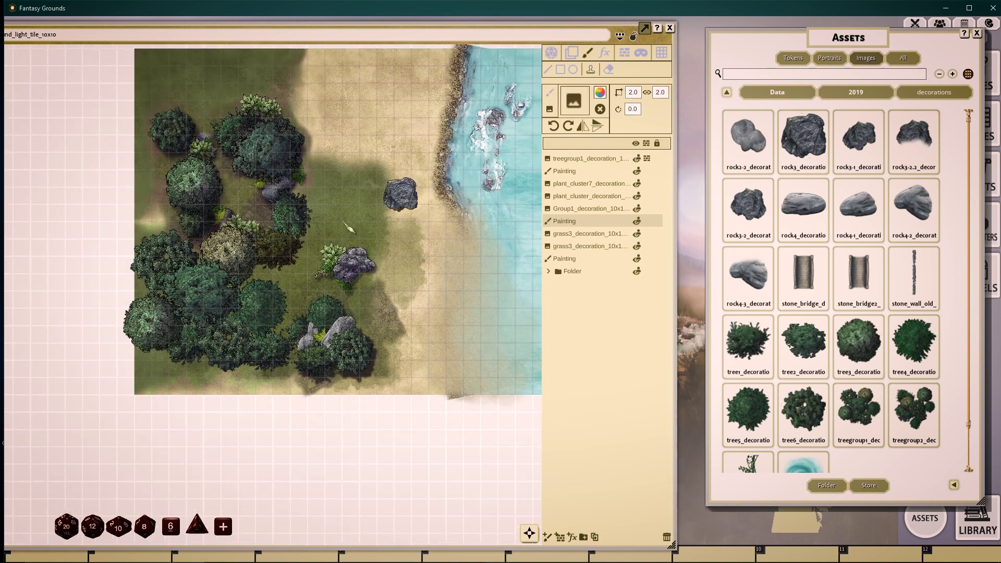
pyautogui.click(312, 312)
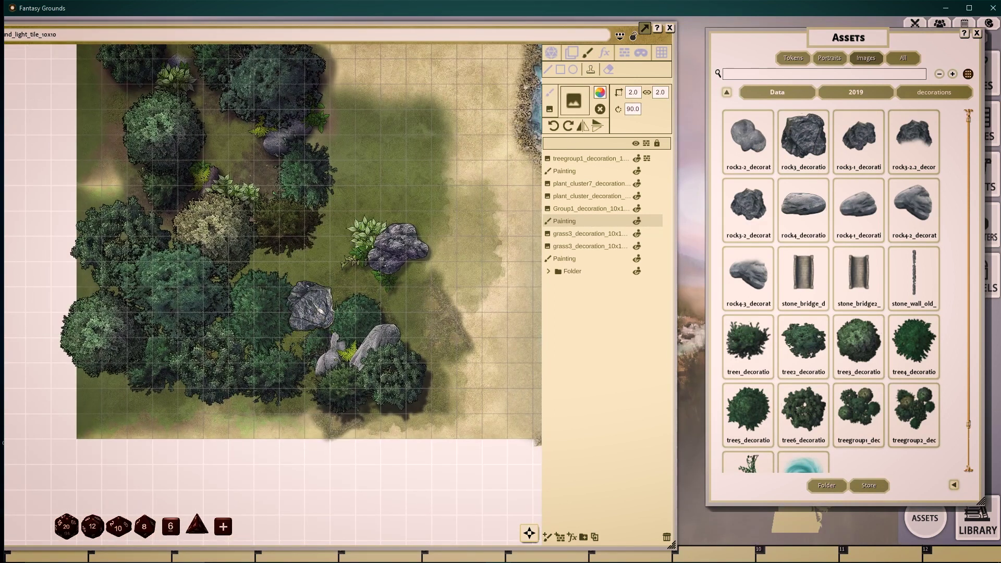
# Reset the tint to white and stamp a smaller rock on the sand near the shore
pyautogui.click(600, 92)
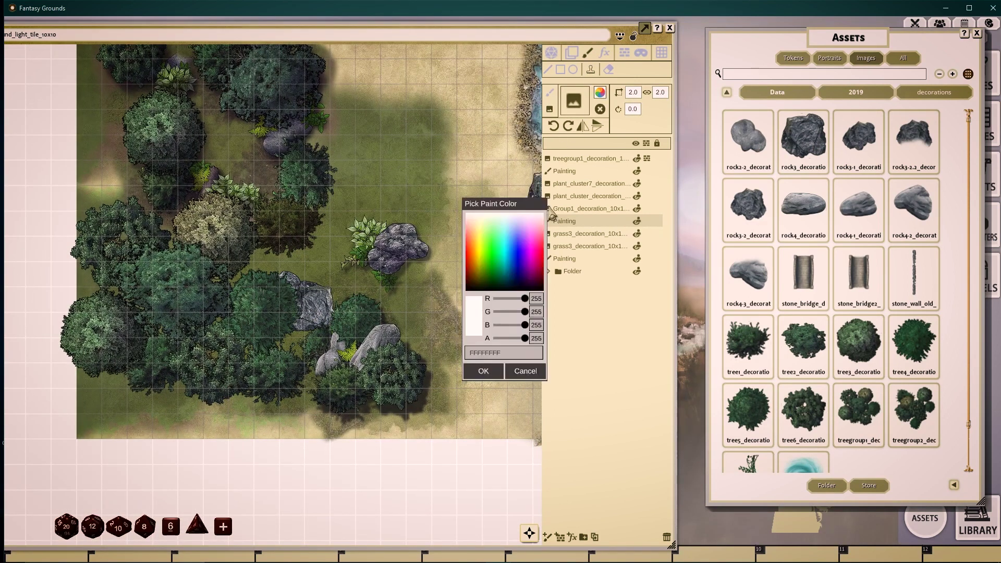
pyautogui.click(480, 369)
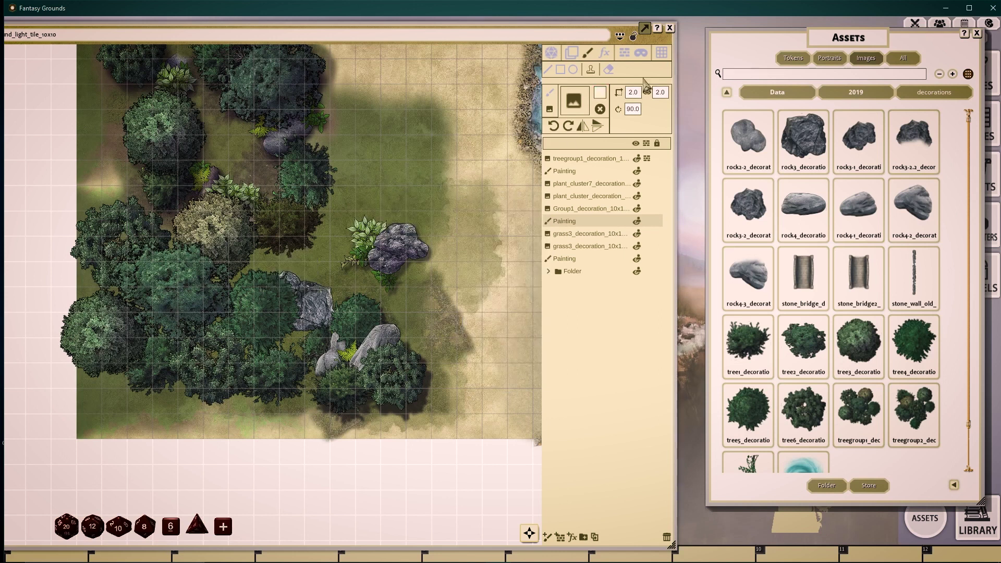
pyautogui.scroll(-10, 660, 92)
pyautogui.click(397, 316)
pyautogui.scroll(-3, 505, 152)
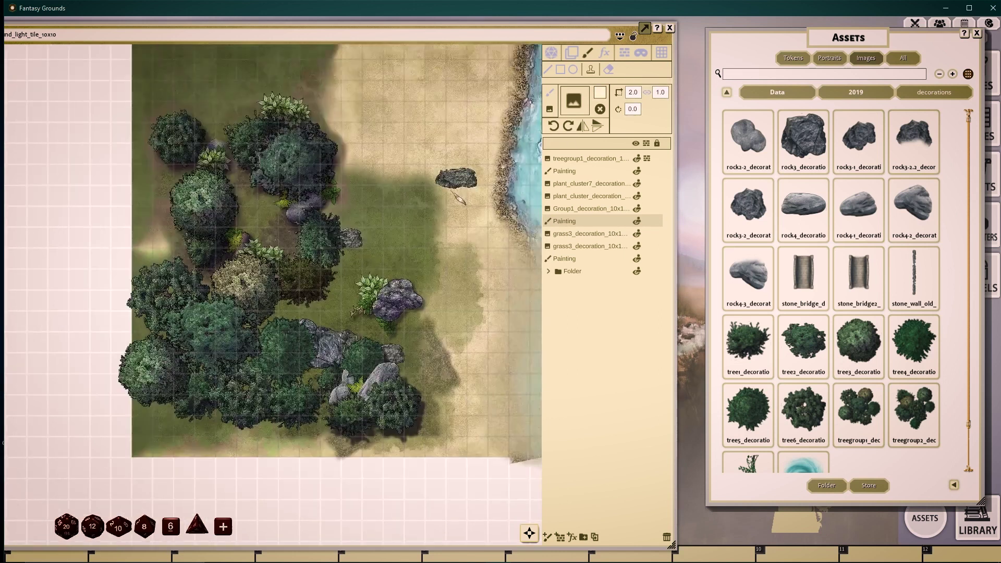
pyautogui.moveTo(459, 175); pyautogui.dragTo(358, 197)
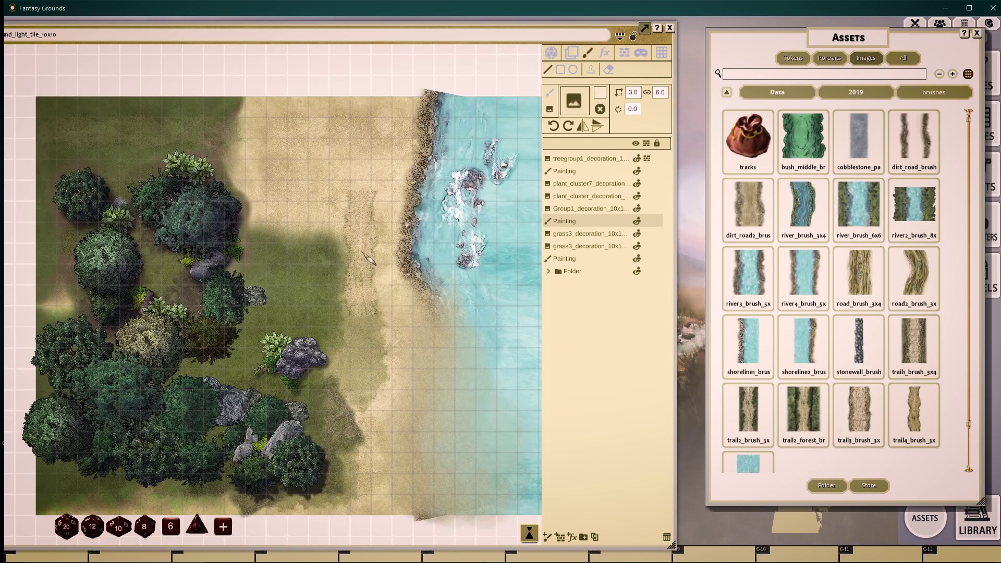
# Paint a low-opacity sandy trail from the top-left edge to the beach, then lower its layer order
pyautogui.click(600, 92)
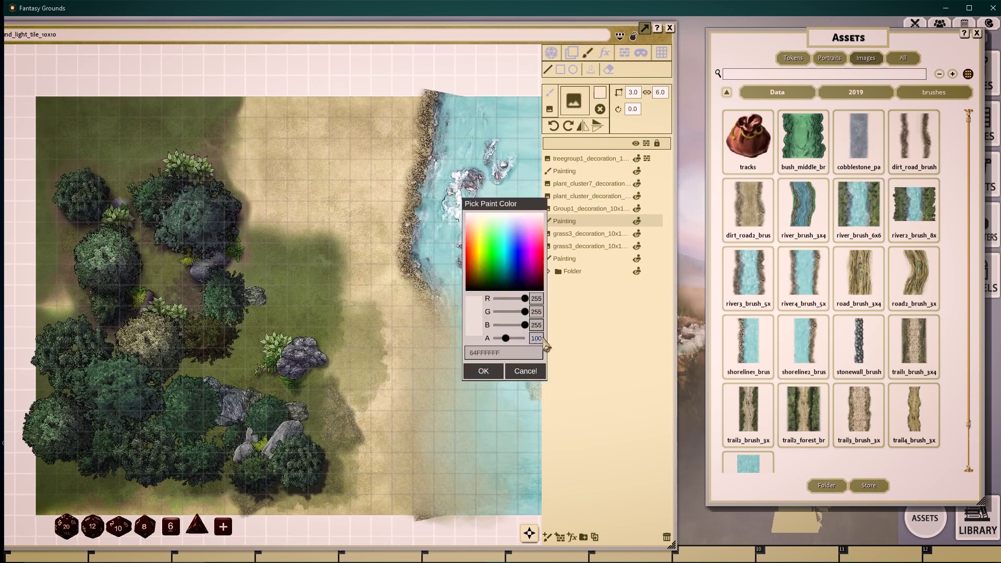
pyautogui.click(480, 368)
pyautogui.moveTo(37, 119)
pyautogui.mouseDown()
pyautogui.moveTo(264, 143)
pyautogui.moveTo(390, 372)
pyautogui.moveTo(385, 513)
pyautogui.mouseUp()
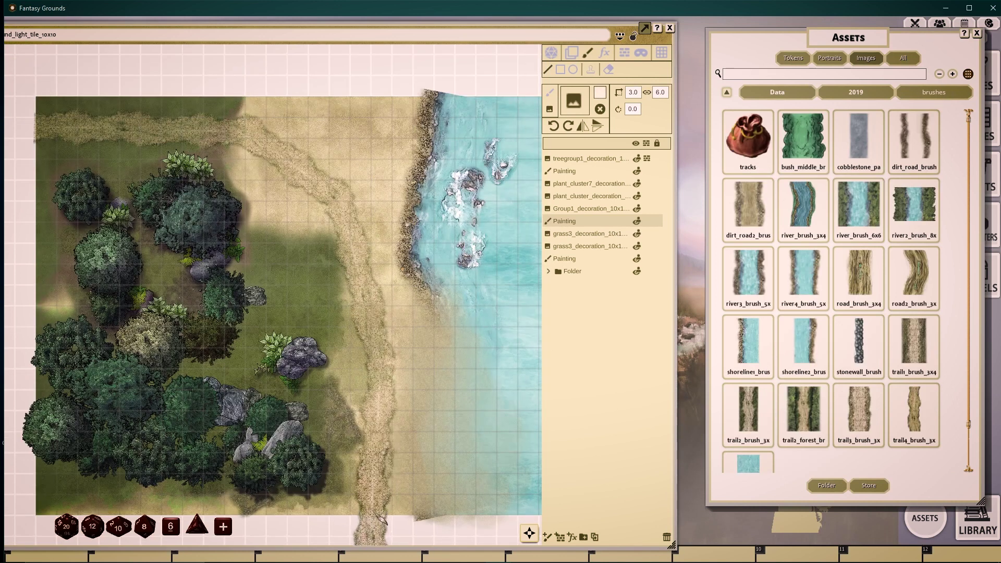
pyautogui.moveTo(593, 222)
pyautogui.mouseDown()
pyautogui.moveTo(587, 263)
pyautogui.moveTo(589, 172)
pyautogui.moveTo(592, 227)
pyautogui.mouseUp()
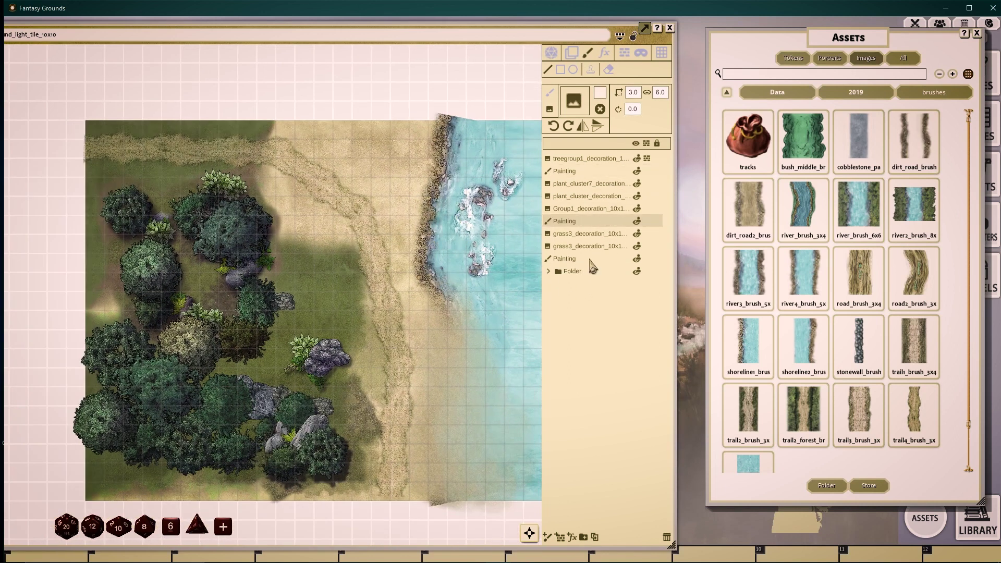
# Stamp plant3 at five beach spots along the trail, rotating the last one to 180°
pyautogui.click(860, 97)
pyautogui.scroll(-5, 855, 261)
pyautogui.click(591, 69)
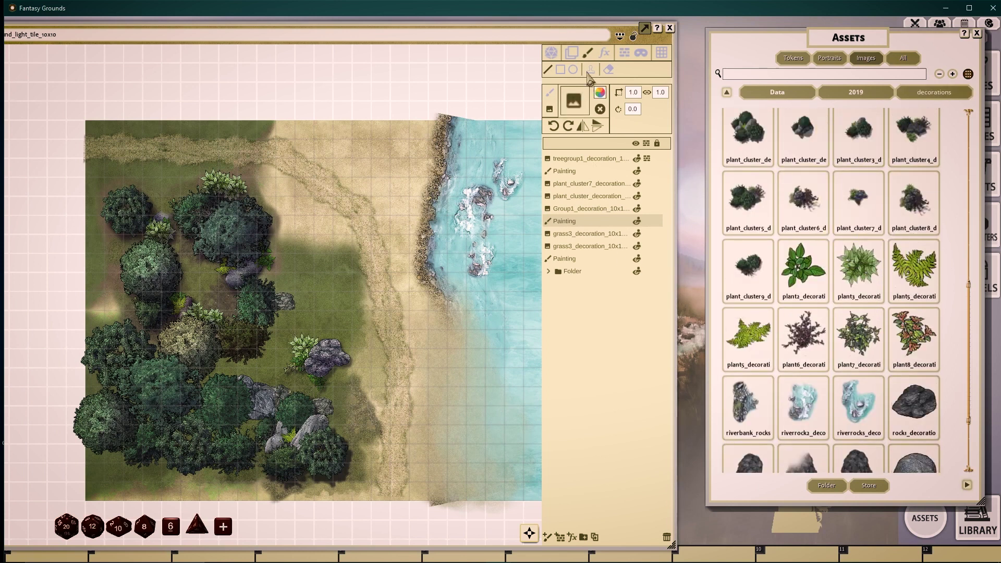
pyautogui.scroll(1, 354, 172)
pyautogui.click(349, 175)
pyautogui.click(370, 194)
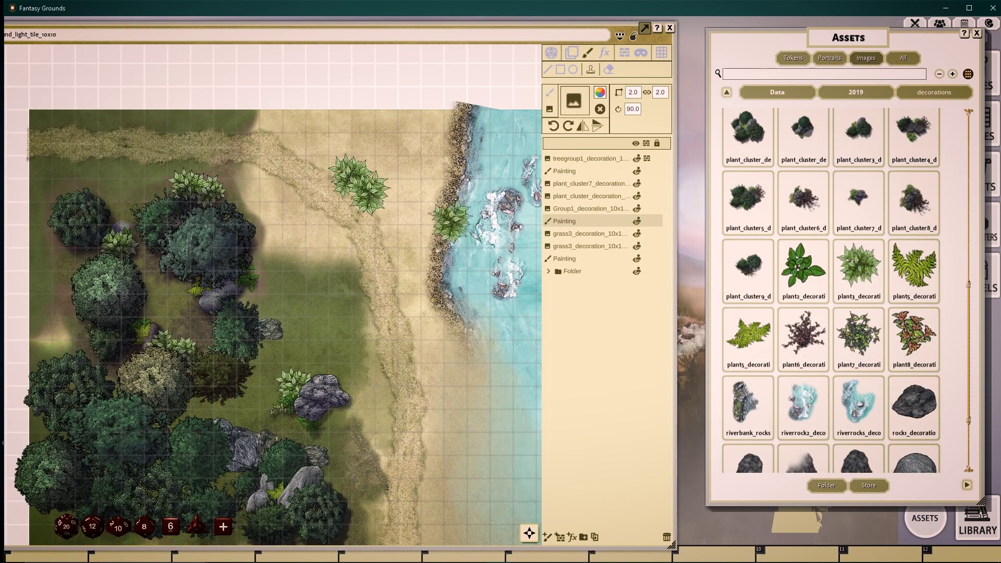
pyautogui.click(392, 219)
pyautogui.click(249, 176)
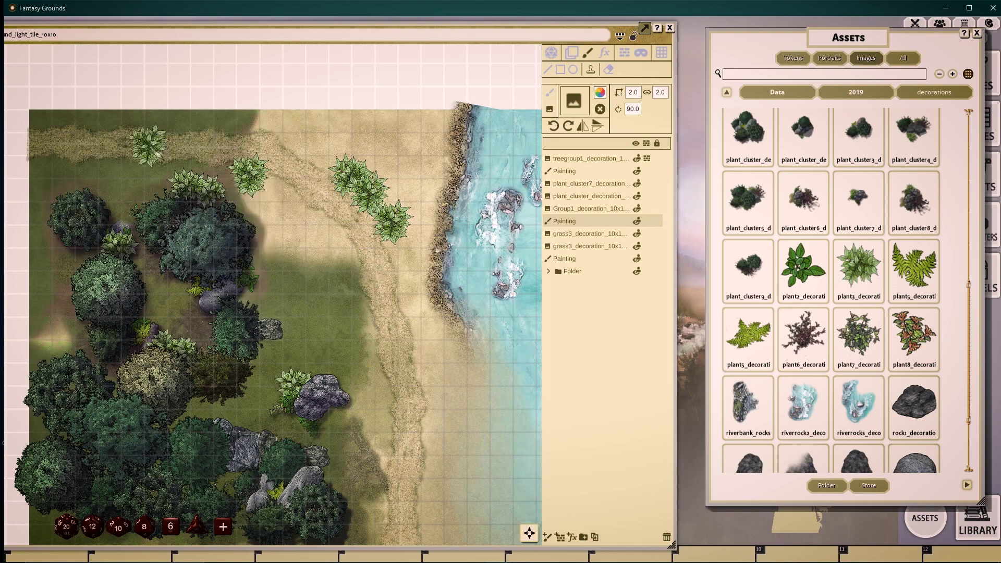
pyautogui.click(553, 126)
pyautogui.click(313, 227)
pyautogui.scroll(-3, 312, 235)
pyautogui.scroll(1, 346, 370)
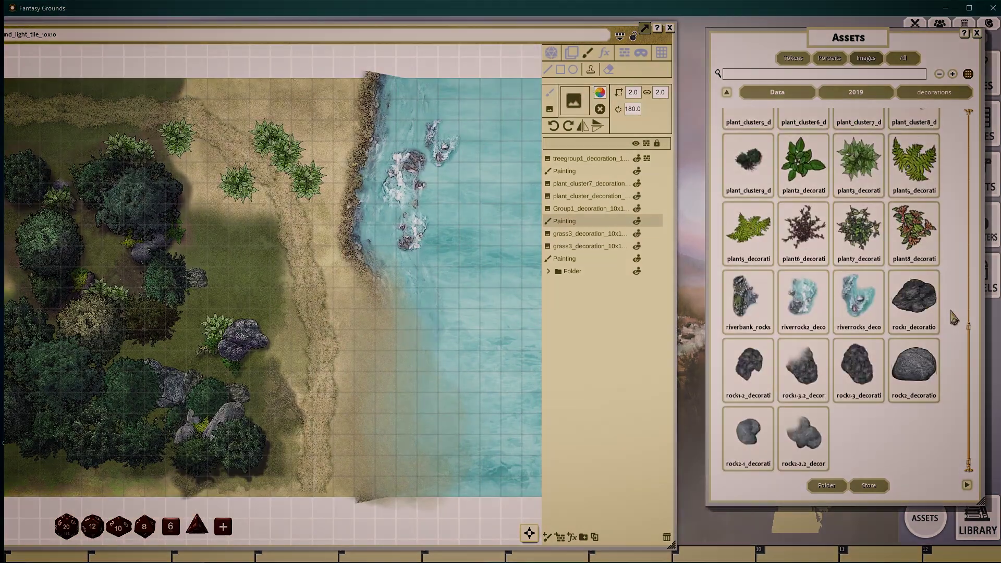